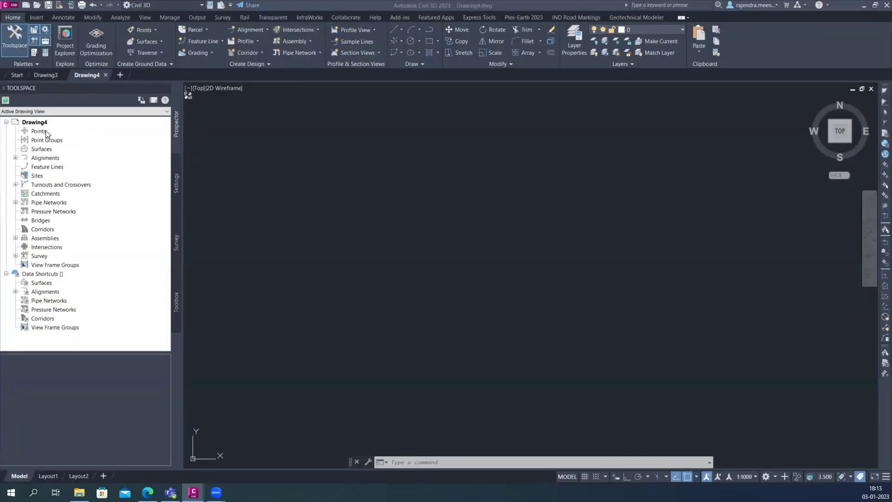
Import the survey points from a PENZD (space delimited) file into Drawing4 and close the Create Points palette
left_click(39, 133)
right_click(41, 134)
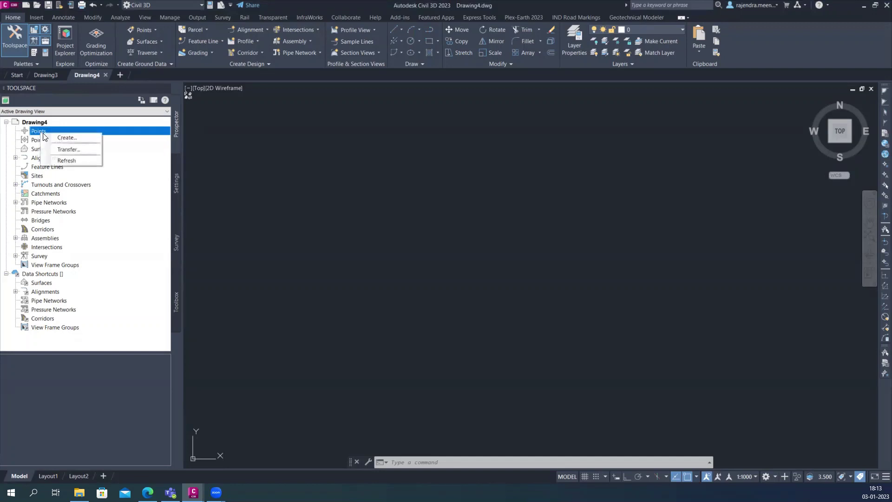
left_click(186, 167)
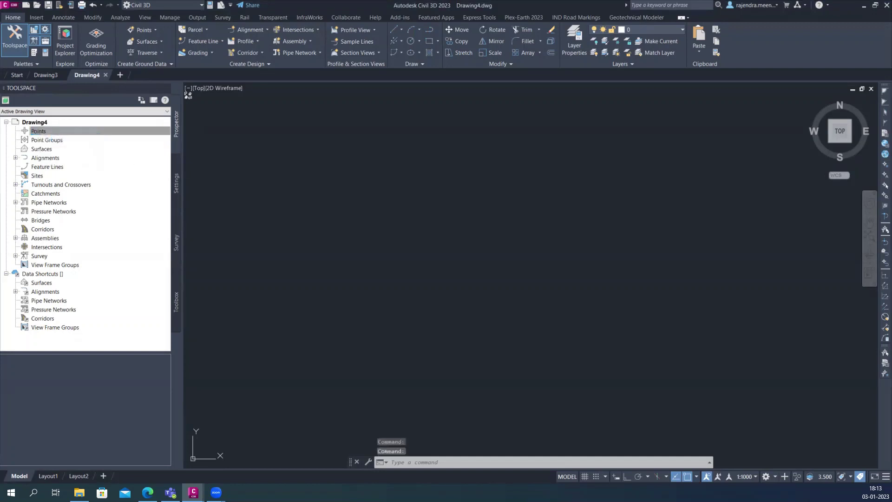
left_click(309, 152)
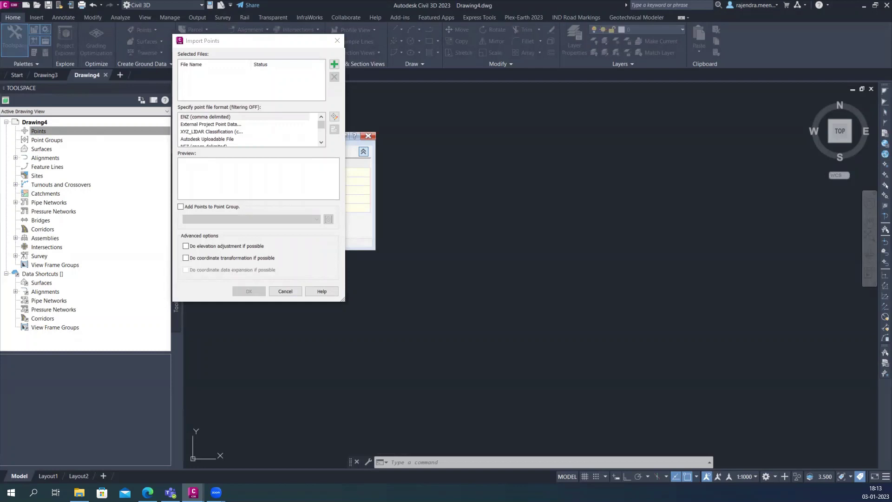
left_click(212, 138)
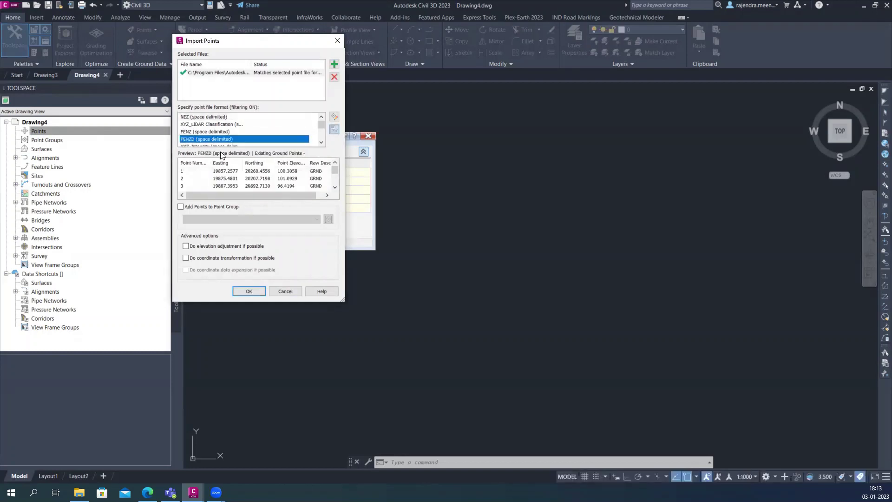
left_click(255, 291)
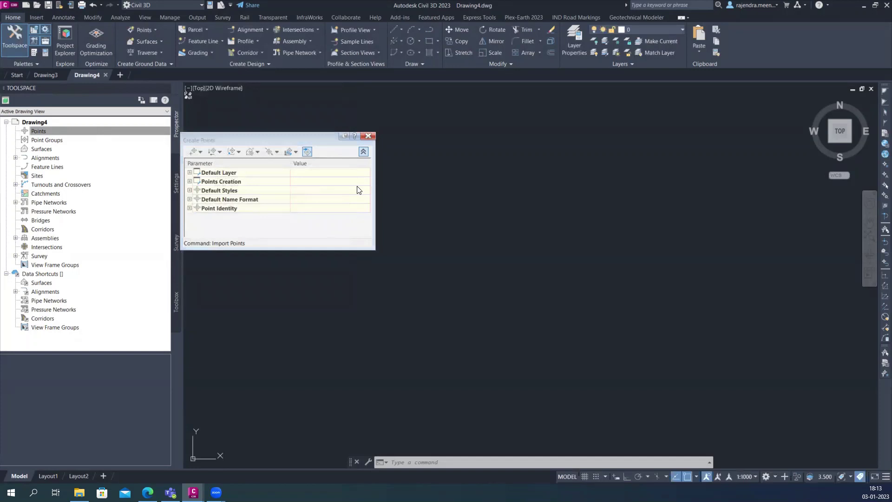
left_click(368, 136)
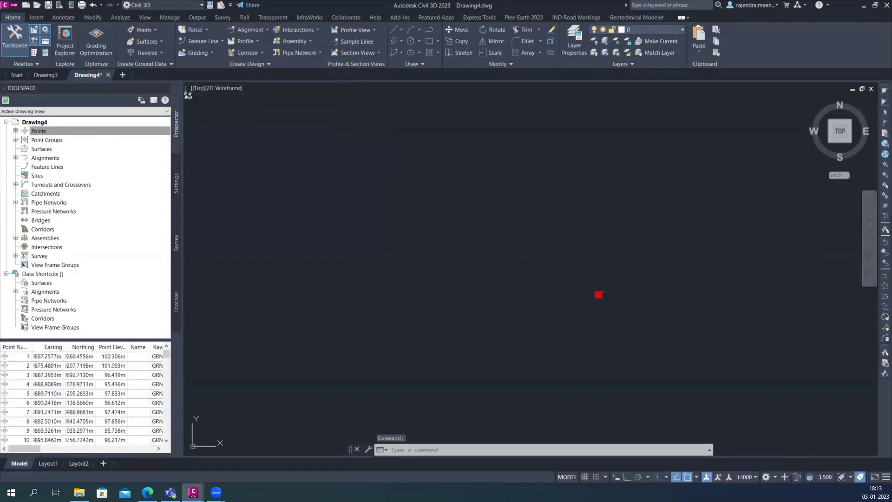
Zoom to the imported points and create a new TIN surface named EGL
middle_click(456, 261)
middle_click(456, 261)
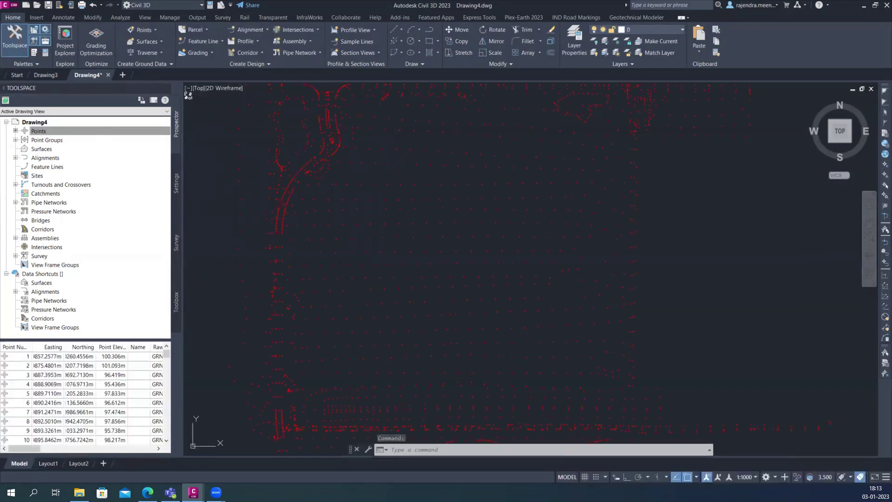
left_click(41, 149)
right_click(42, 148)
left_click(84, 153)
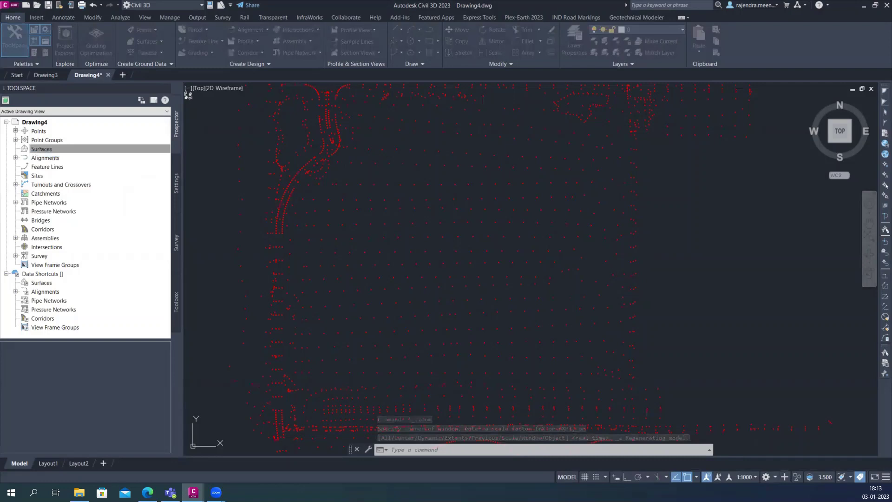
type("e")
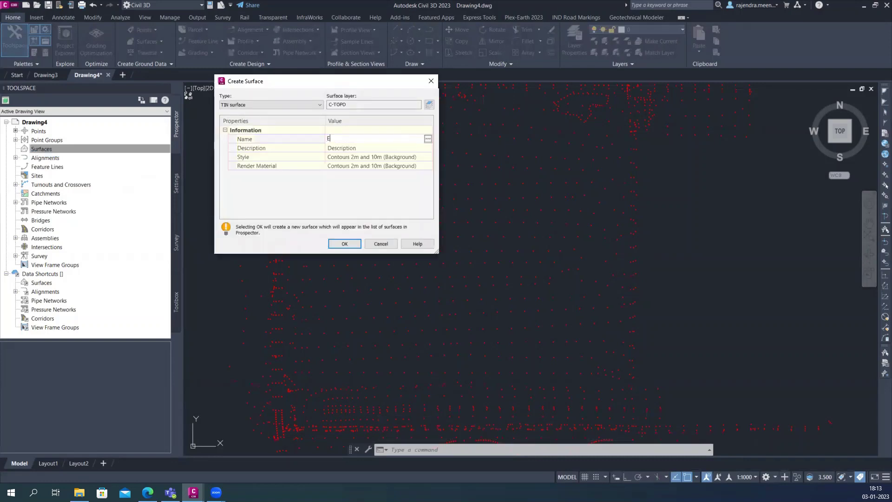
type("GL")
left_click(339, 244)
key("Escape")
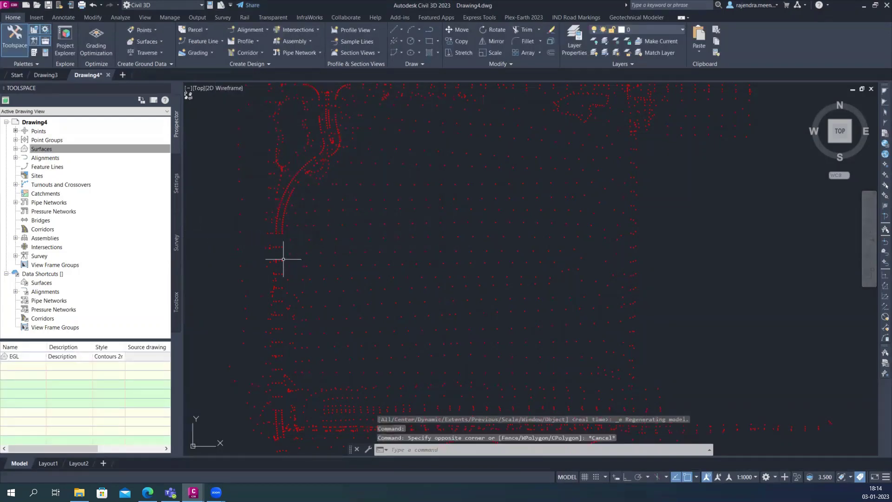
Add the _All Points point group to the EGL surface definition
left_click(16, 149)
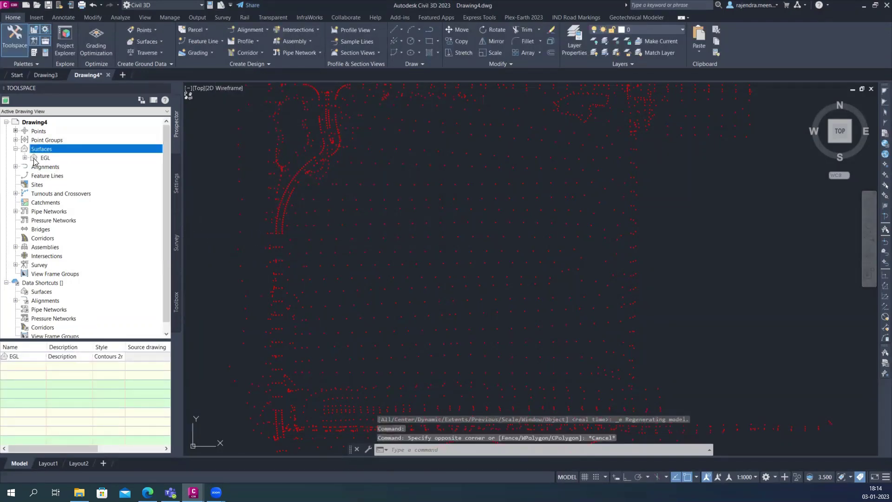
double_click(34, 158)
left_click(34, 185)
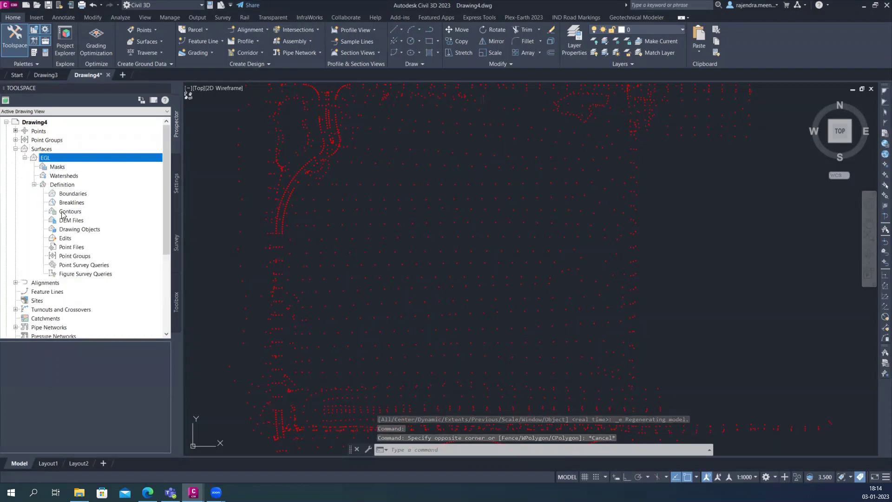
right_click(72, 256)
left_click(111, 260)
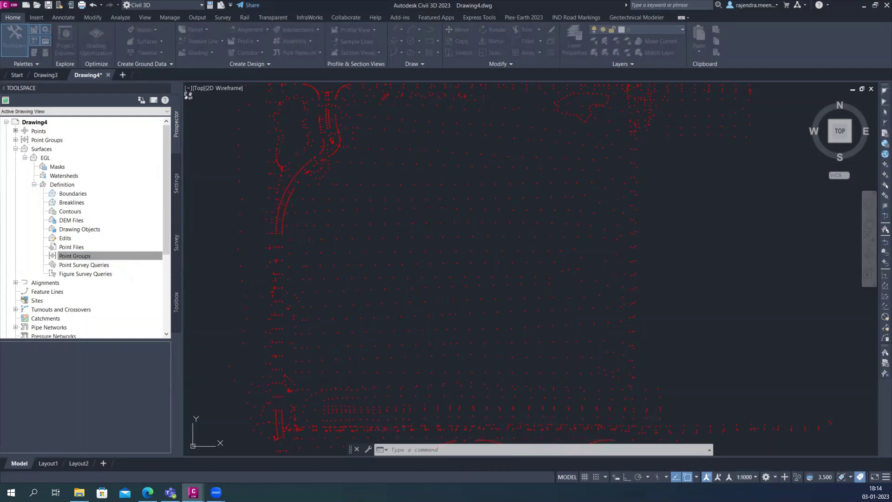
left_click(101, 112)
left_click(159, 172)
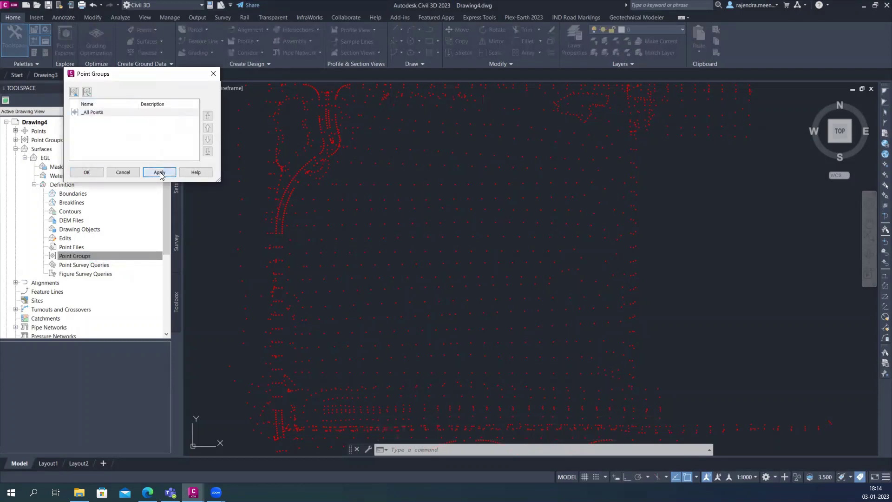
left_click(87, 172)
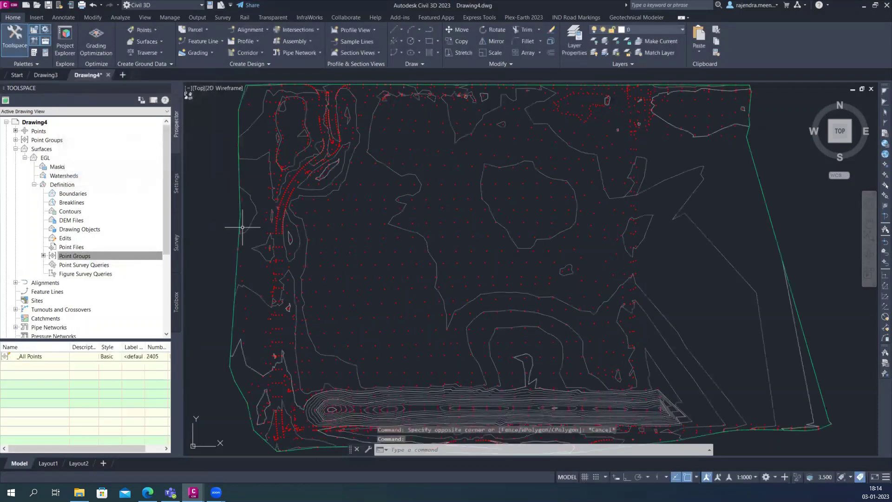
Start a new alignment with the Alignment Creation Tools, named Alignment - 1
left_click(116, 257)
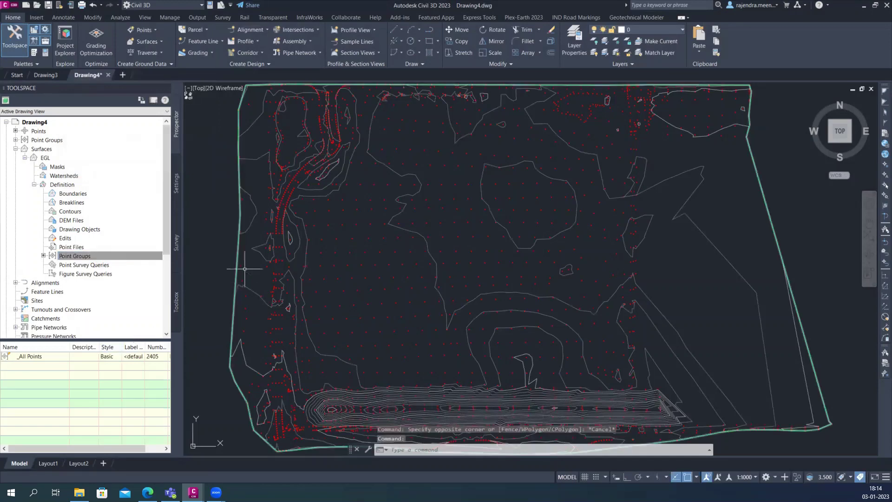
scroll(325, 258, "down", 3)
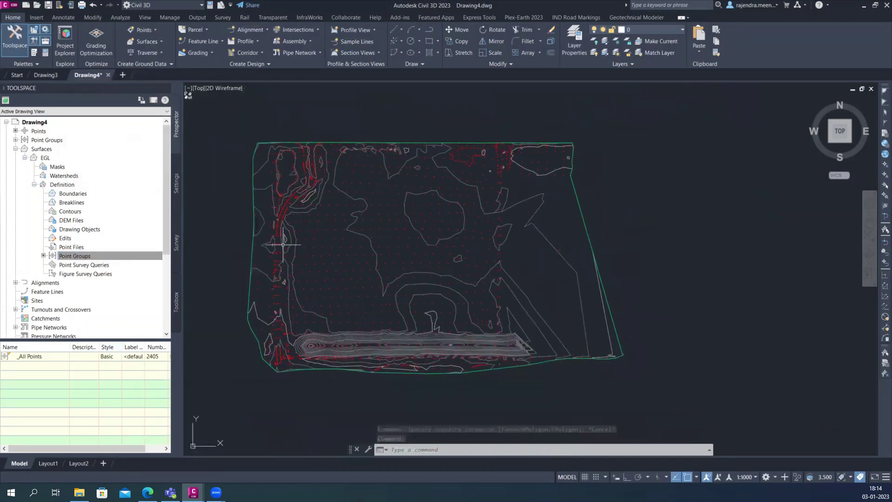
left_click(264, 28)
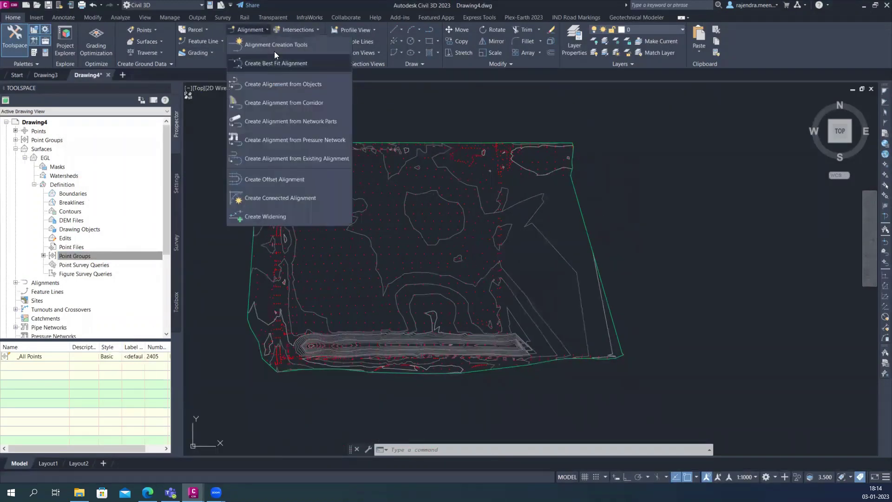
left_click(275, 46)
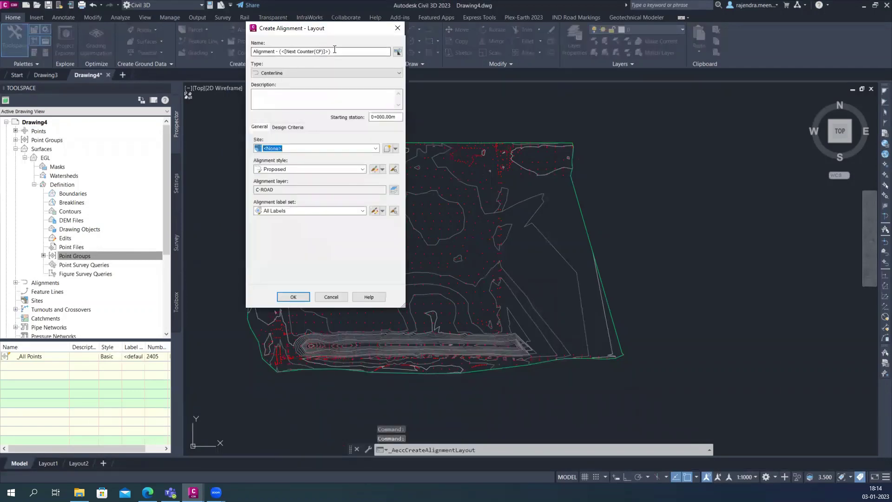
key("BackSpace")
key("BackSpace")
key("BackSpace")
key("BackSpace")
key("BackSpace")
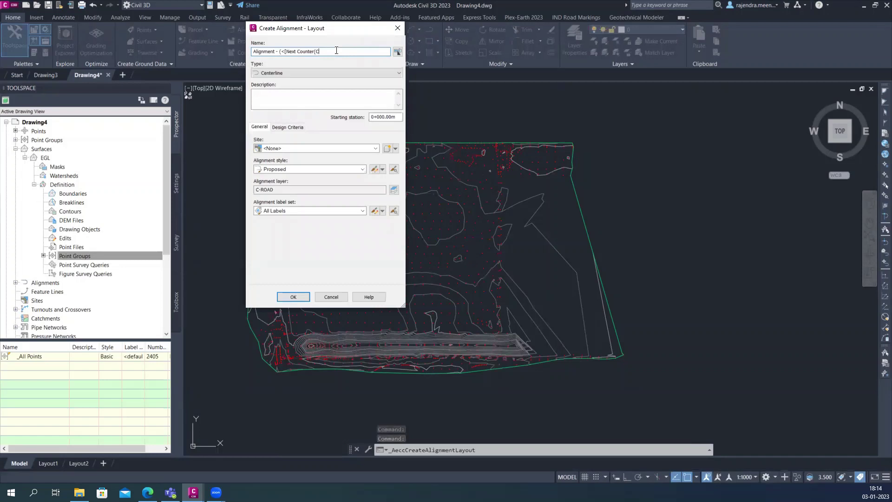
key("BackSpace")
key("BackSpace")
key("BackSpace")
key("BackSpace")
key("BackSpace")
key("BackSpace")
key("BackSpace")
key("BackSpace")
key("BackSpace")
key("BackSpace")
key("BackSpace")
key("BackSpace")
key("BackSpace")
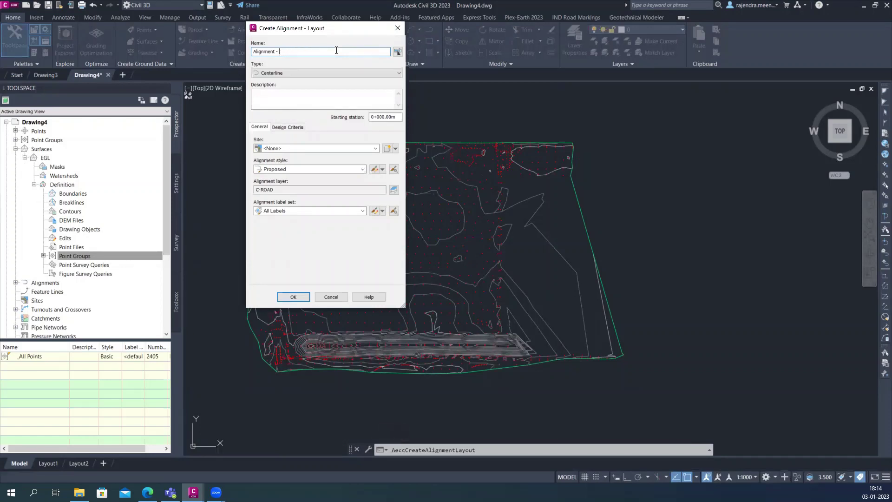
type("1")
left_click(295, 296)
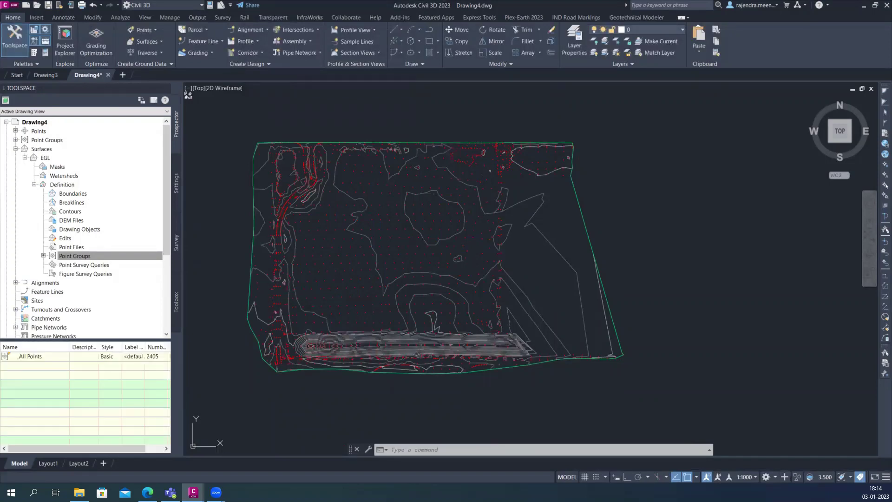
Lay out Alignment - 1 tangent-tangent with curves through four points, then zoom in to check it
left_click(450, 105)
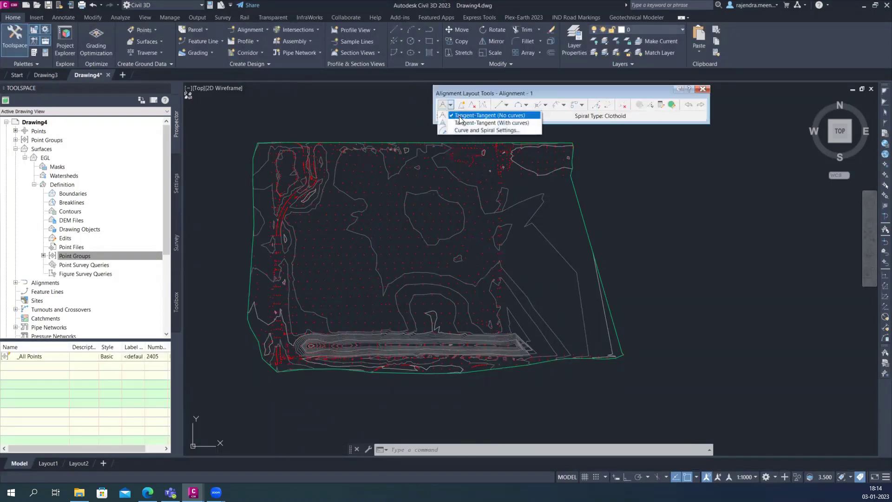
left_click(462, 122)
left_click(301, 267)
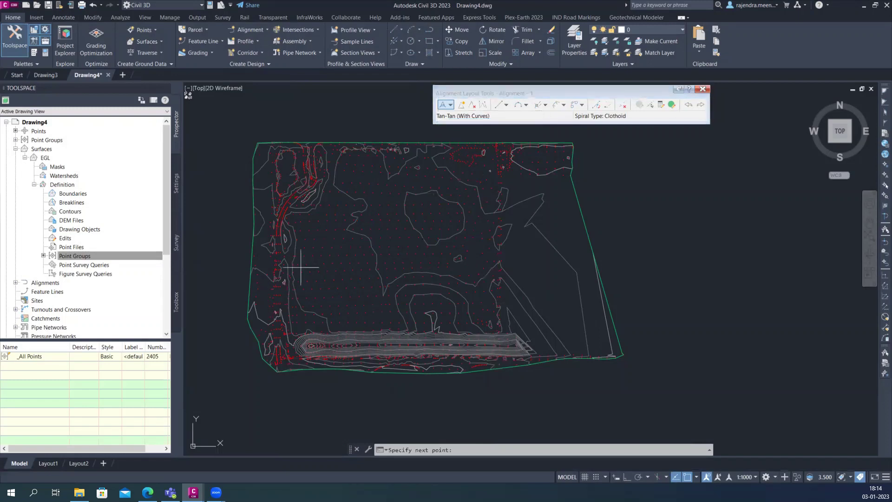
left_click(348, 250)
left_click(404, 272)
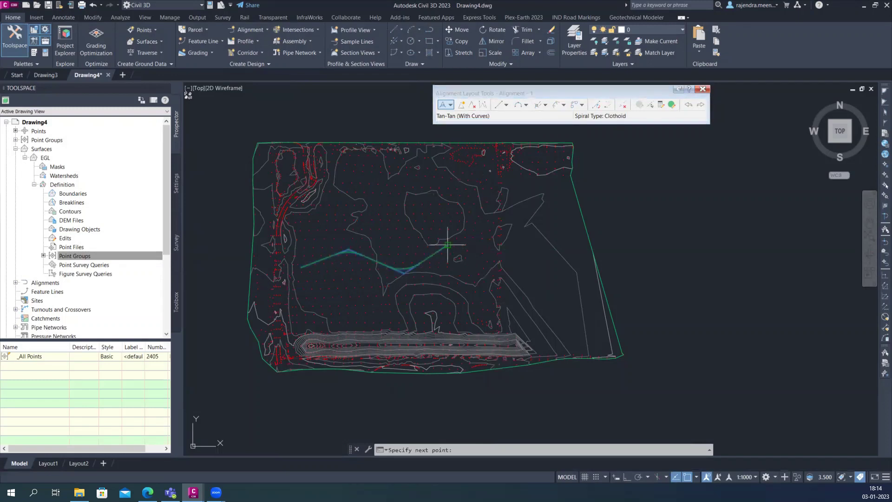
left_click(448, 243)
key("Return")
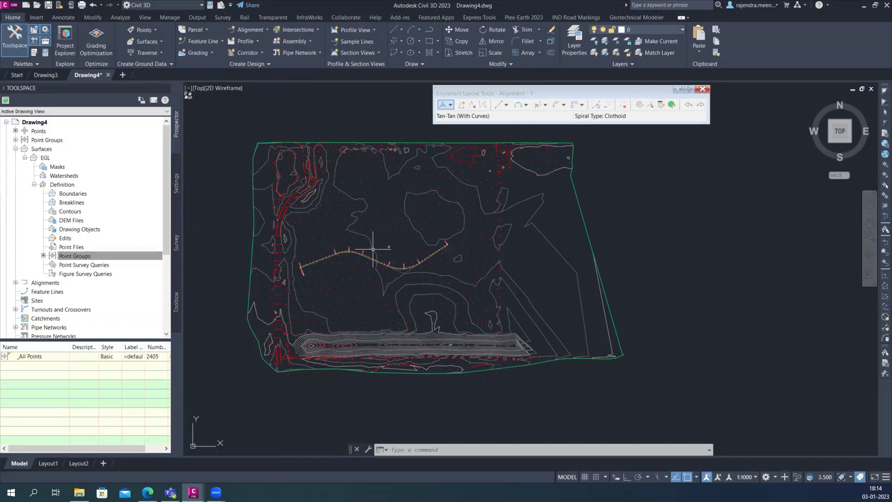
scroll(375, 246, "up", 2)
scroll(342, 249, "up", 3)
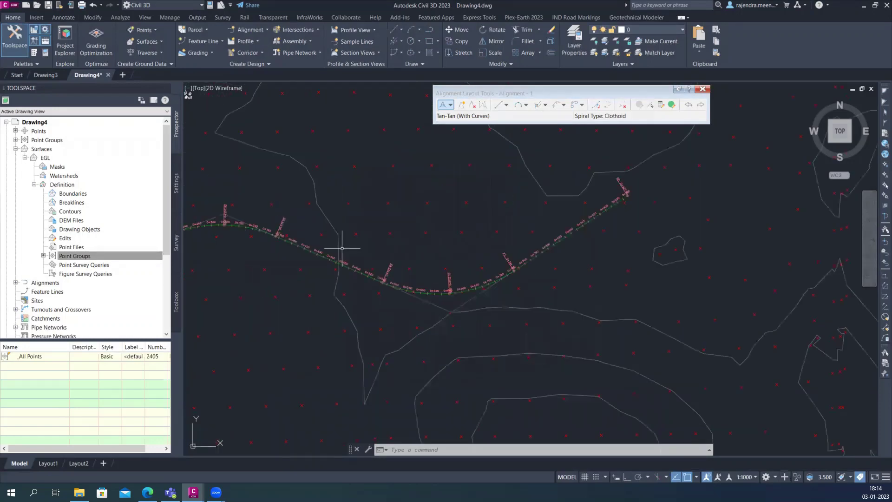
Close the first layout toolbar and start a new alignment named Alignment - 2
left_click(703, 89)
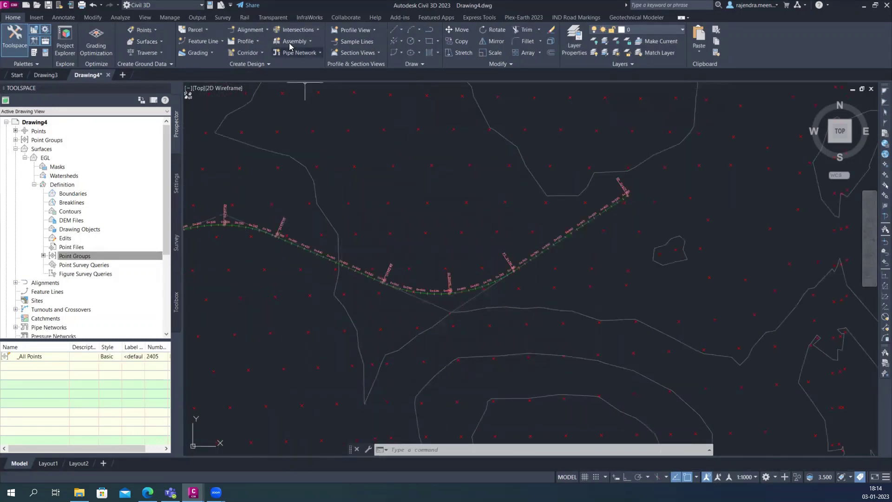
left_click(263, 30)
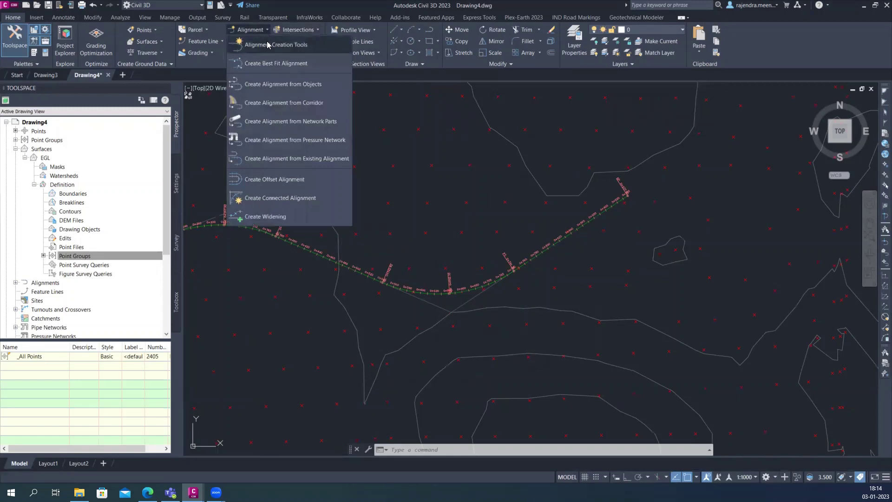
left_click(268, 44)
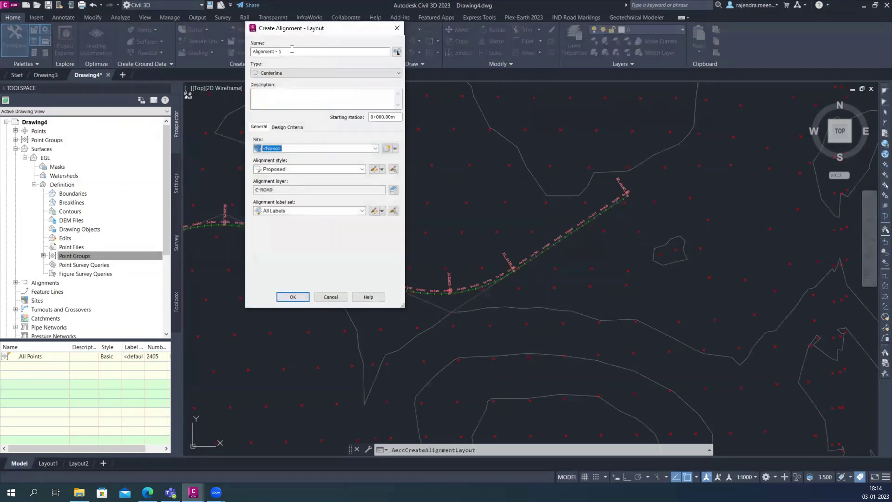
left_click(291, 50)
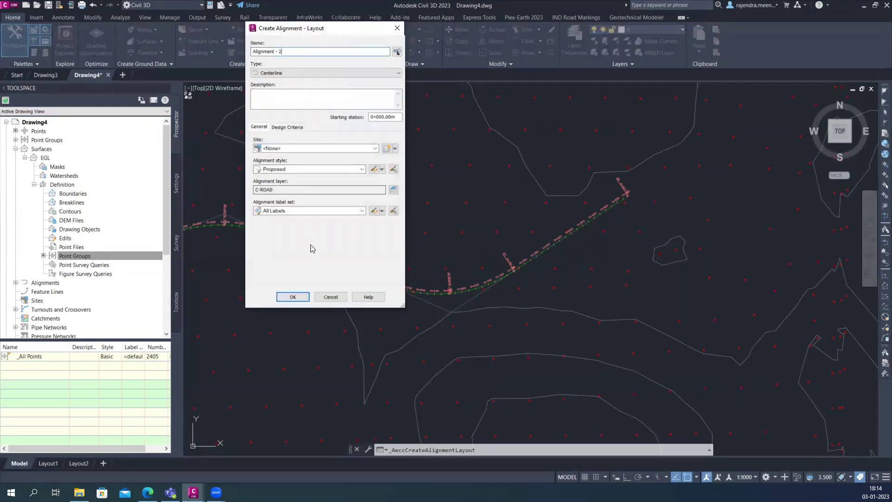
left_click(292, 297)
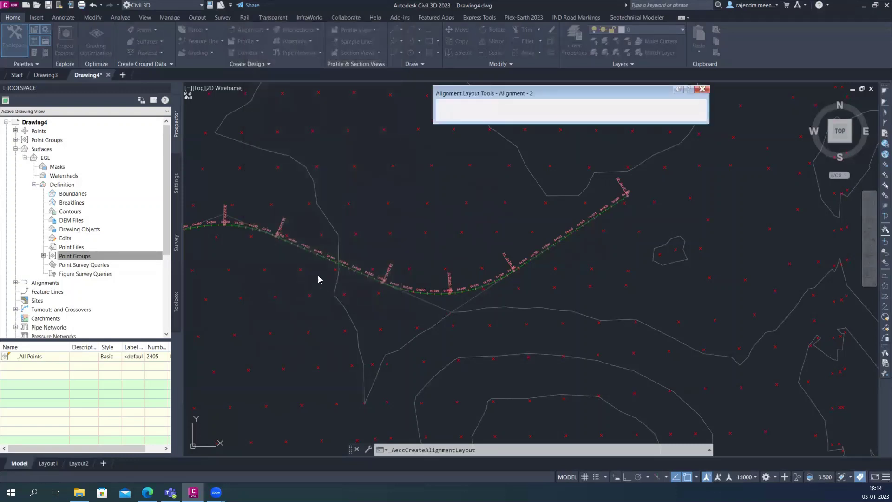
scroll(344, 241, "down", 2)
middle_click_drag(374, 197, 379, 198)
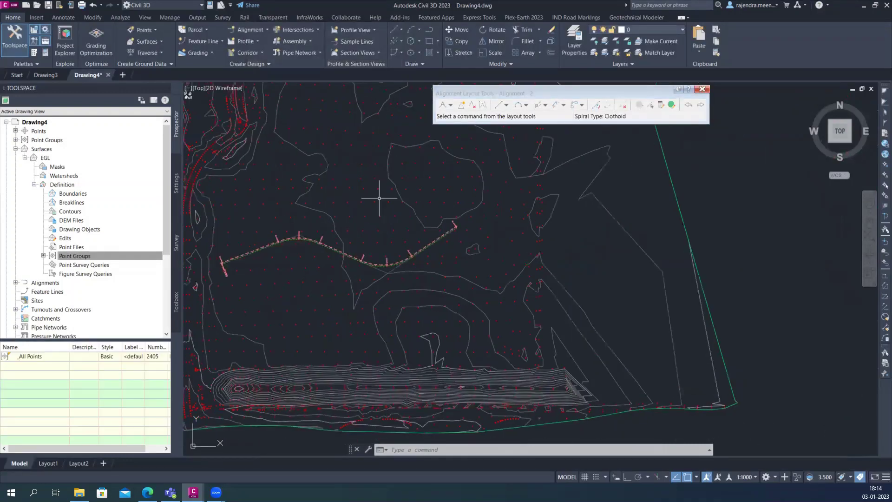
Lay out Alignment - 2 with curves from north of the first road, across it, to the south
left_click(450, 105)
left_click(463, 123)
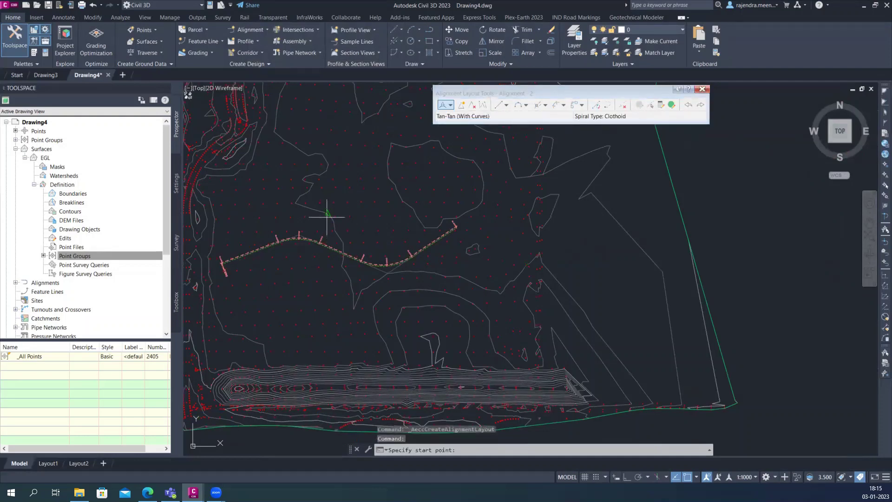
left_click(327, 215)
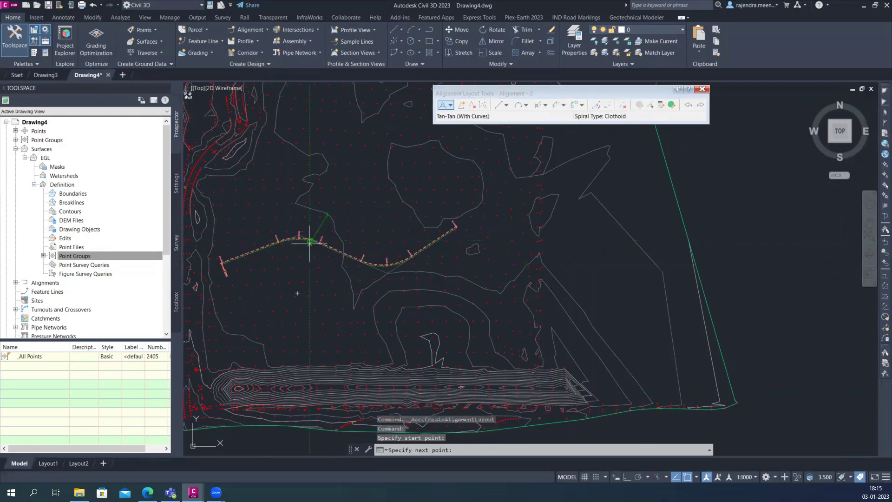
scroll(310, 242, "up", 5)
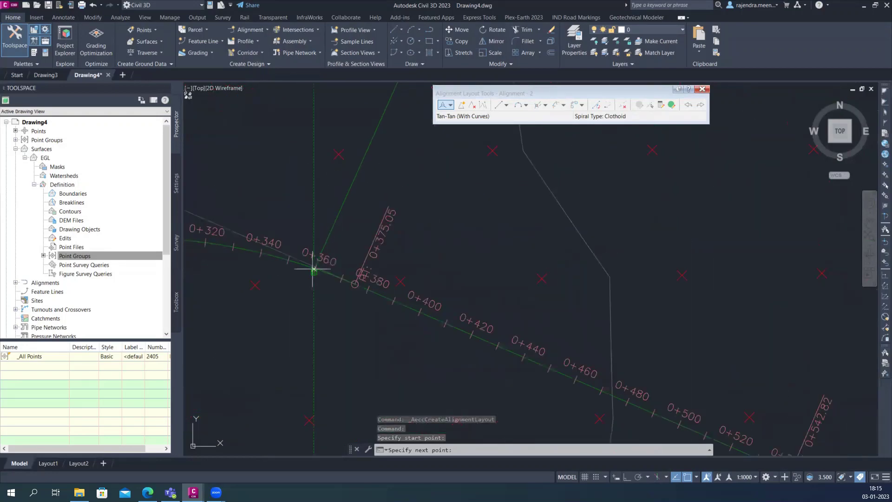
left_click(312, 263)
scroll(283, 388, "down", 5)
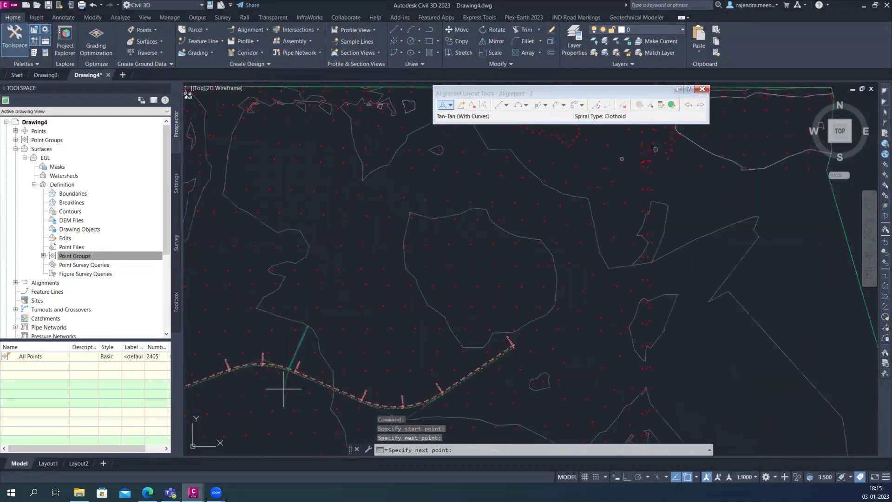
scroll(284, 388, "down", 2)
middle_click_drag(279, 441, 274, 288)
left_click(289, 312)
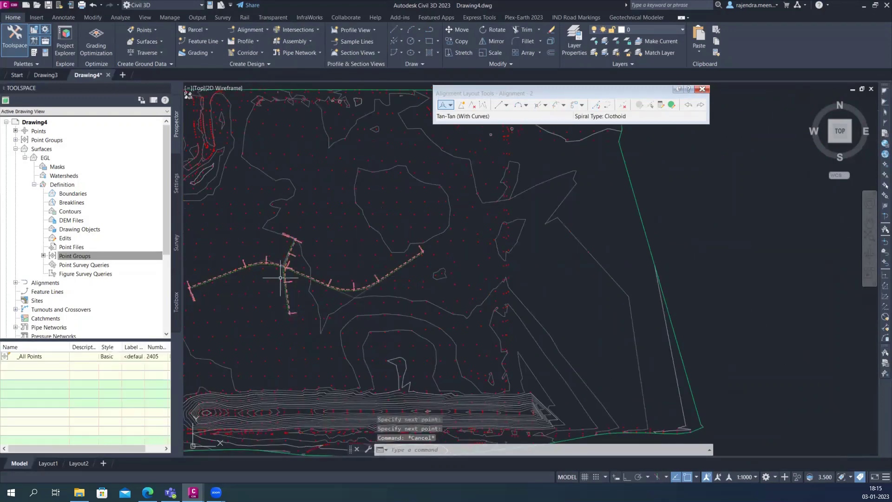
key("Escape")
scroll(287, 260, "up", 5)
scroll(287, 260, "up", 4)
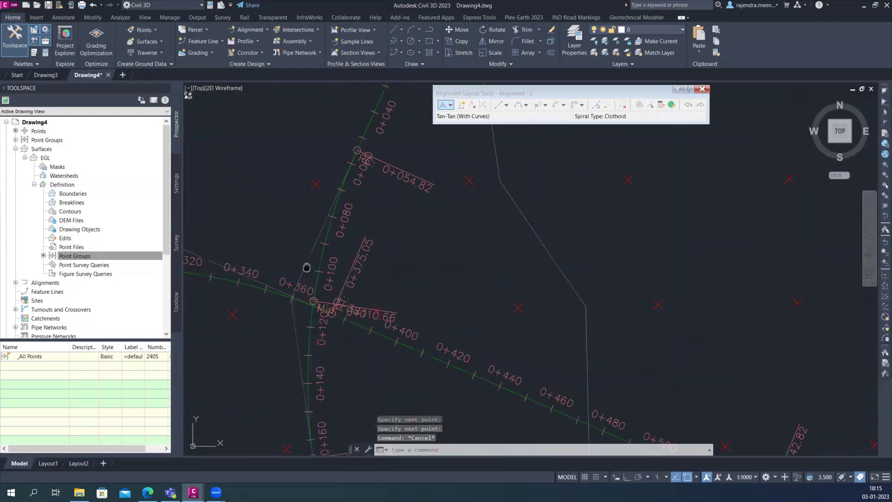
Delete all geometry point labels on the alignments using Select Similar
left_click(702, 89)
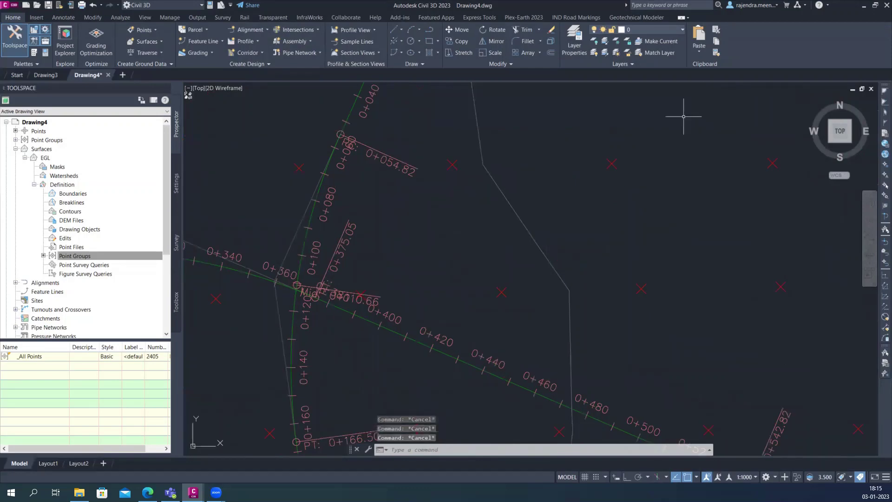
scroll(451, 207, "down", 4)
scroll(368, 189, "up", 6)
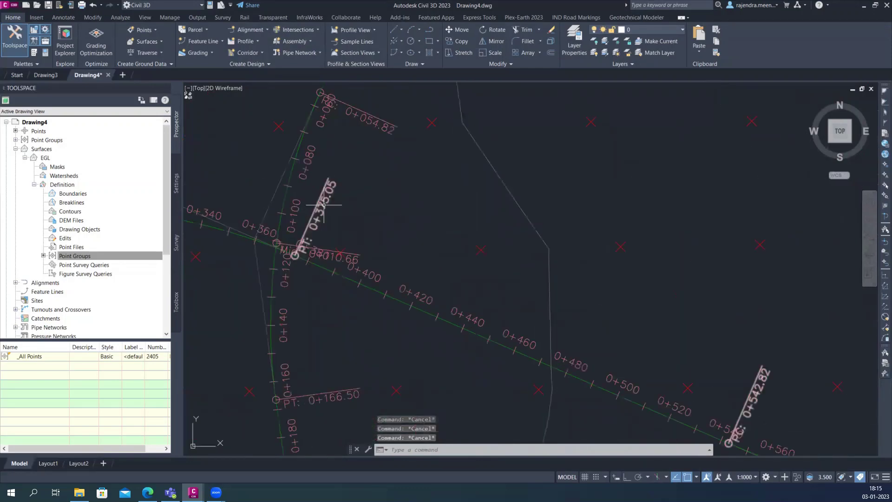
left_click(323, 203)
right_click(323, 203)
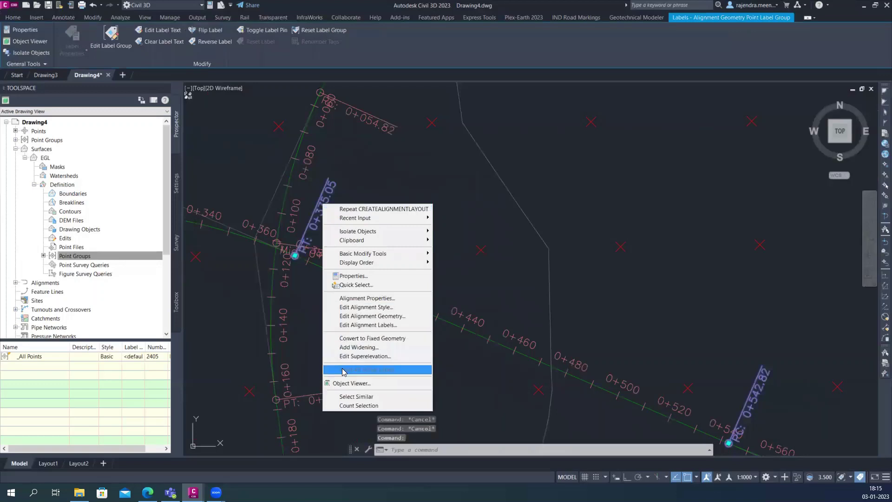
left_click(358, 395)
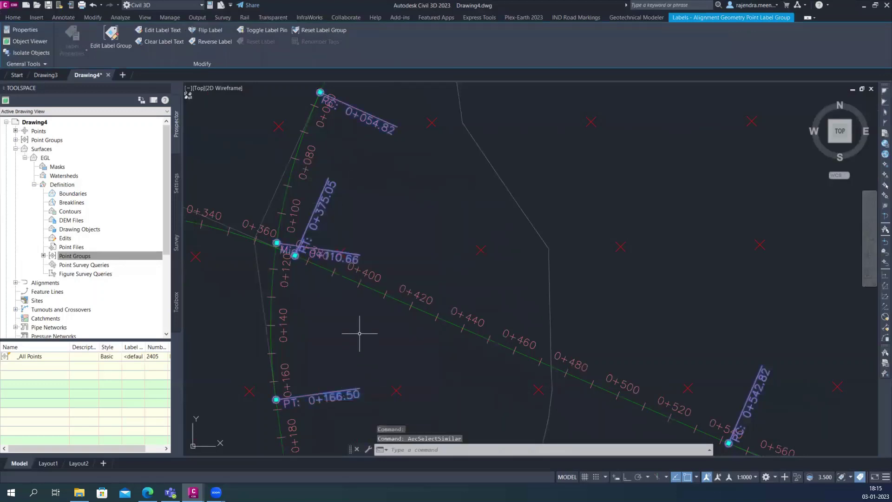
key("Delete")
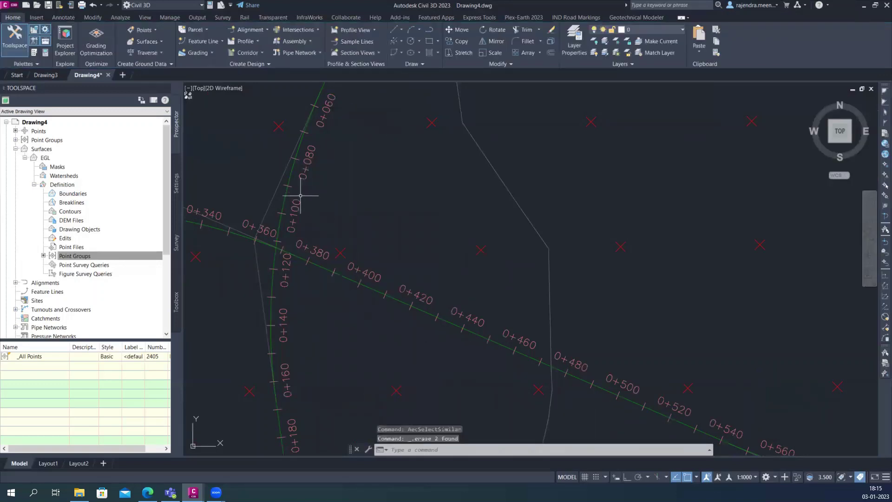
Delete the station labels on both alignments using Select Similar
left_click(300, 195)
right_click(296, 203)
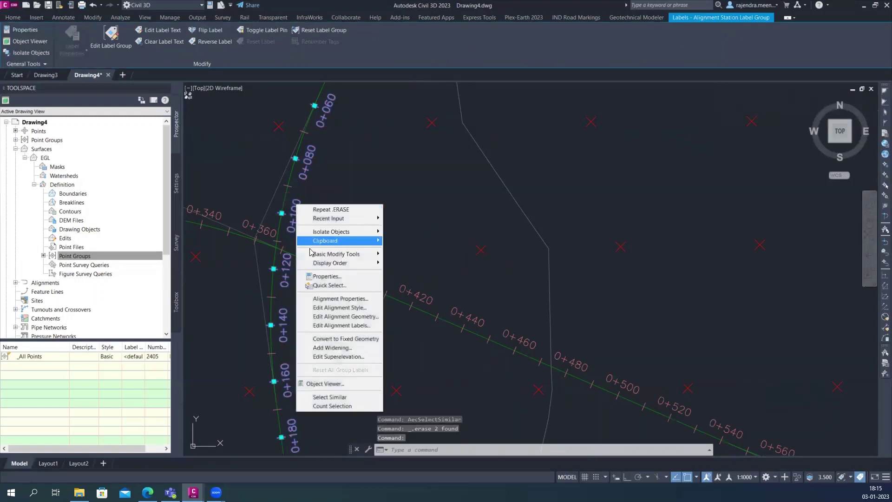
left_click(340, 397)
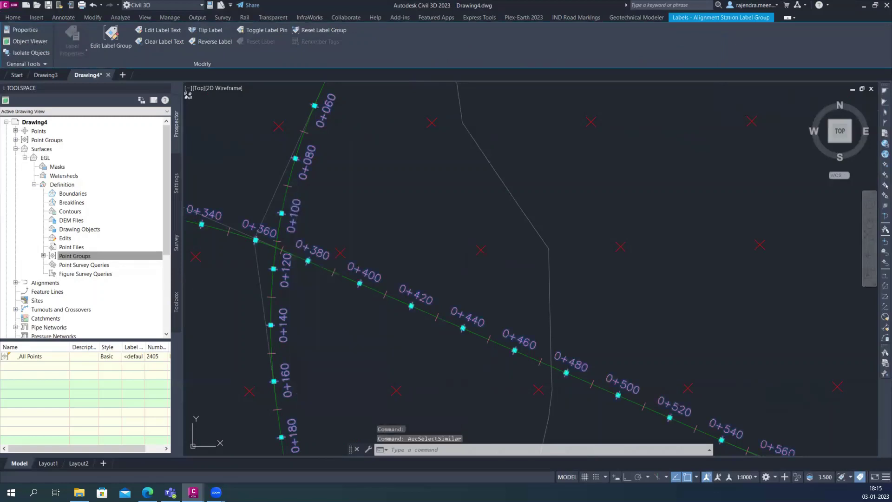
key("Delete")
scroll(245, 243, "down", 4)
mouse_move(245, 242)
middle_mouse_down()
mouse_move(285, 226)
mouse_move(303, 229)
middle_mouse_up()
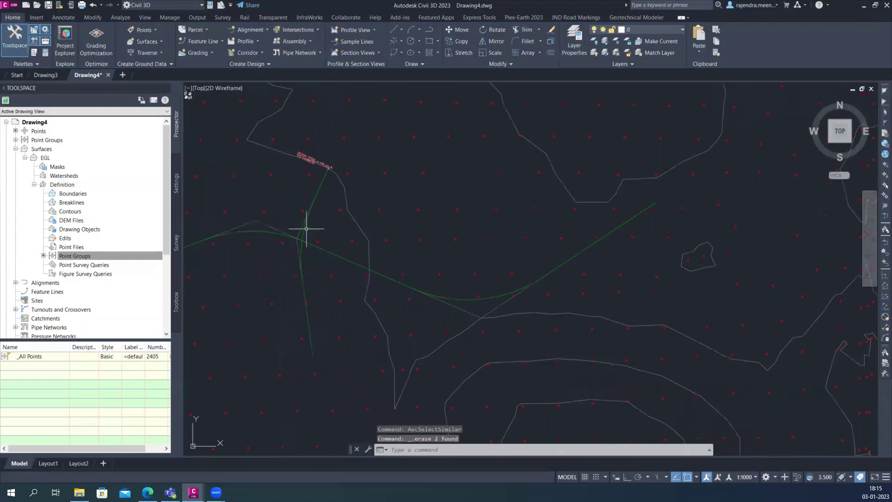
scroll(303, 229, "up", 3)
scroll(290, 217, "up", 5)
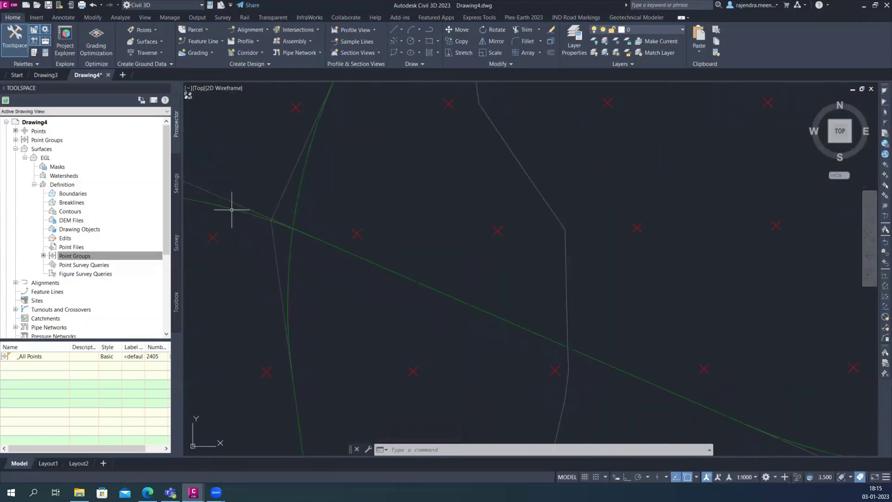
Check the unlabelled first road alignment near the crossing and clear the selection
left_click(232, 209)
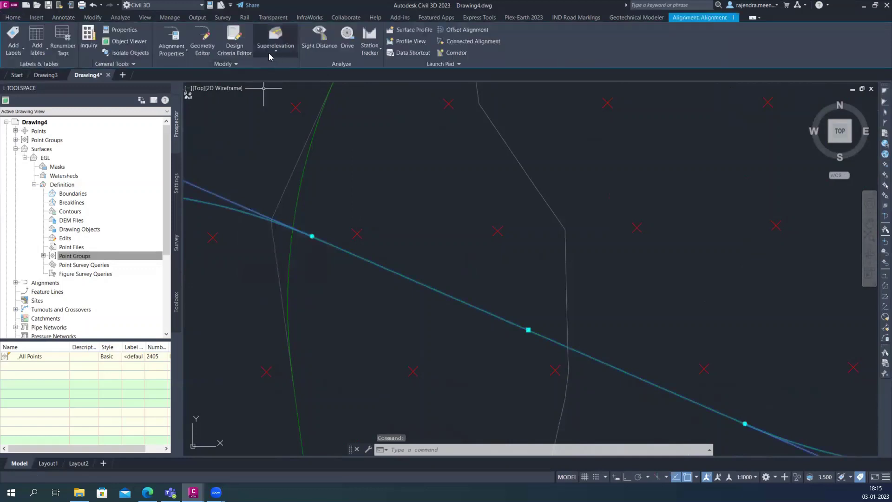
key("Delete")
key("Escape")
scroll(398, 209, "down", 3)
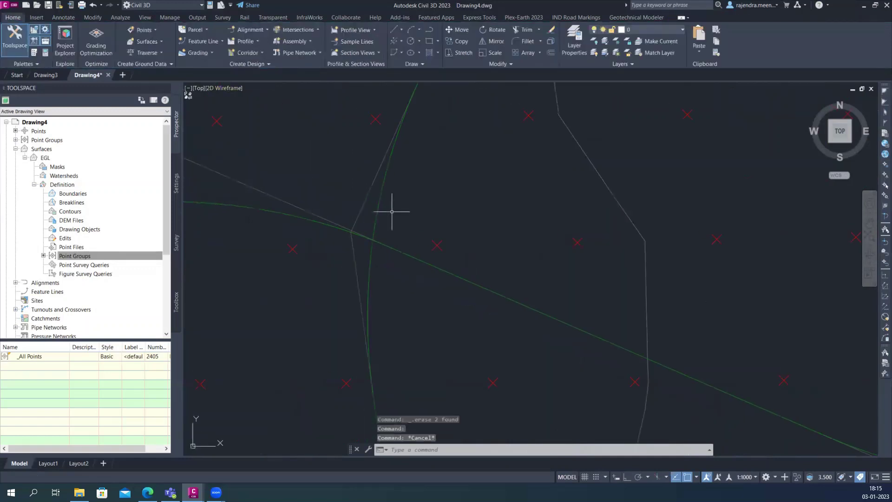
scroll(297, 199, "up", 3)
mouse_move(321, 225)
middle_mouse_down()
mouse_move(333, 214)
mouse_move(274, 209)
middle_mouse_up()
left_click(274, 206)
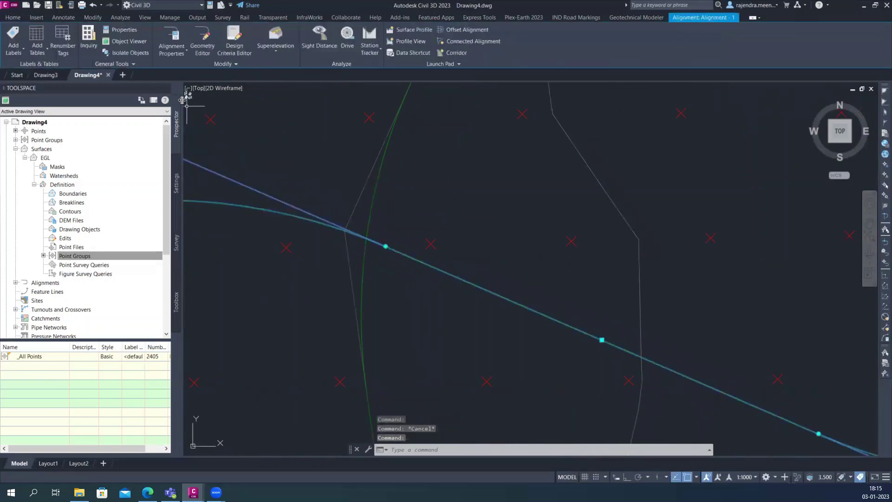
key("Escape")
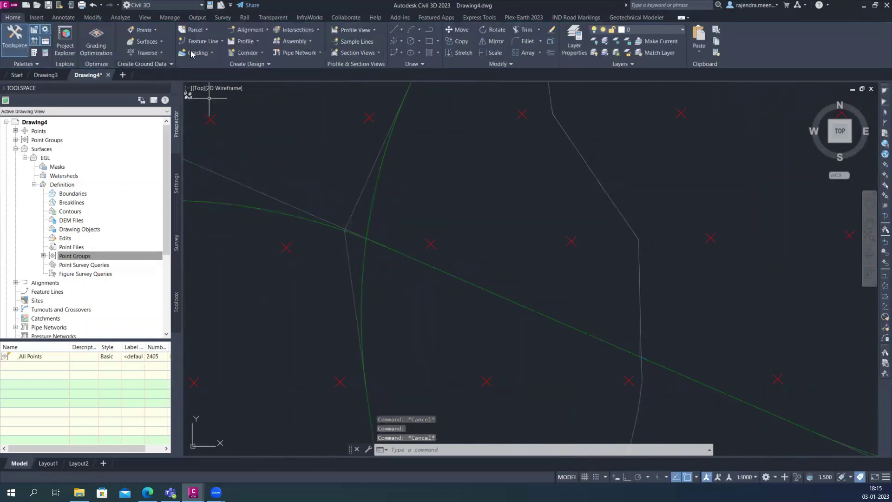
Create 3.000 m left and right offset alignments for Alignment - 1
left_click(262, 30)
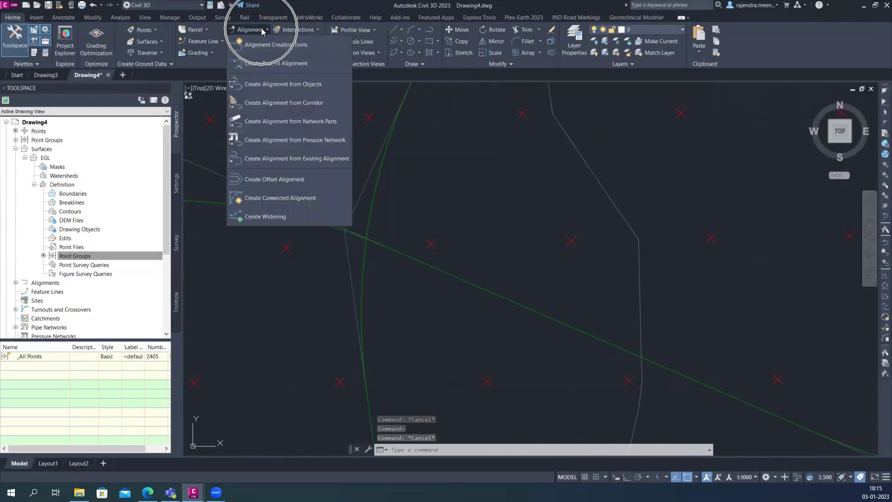
left_click(269, 180)
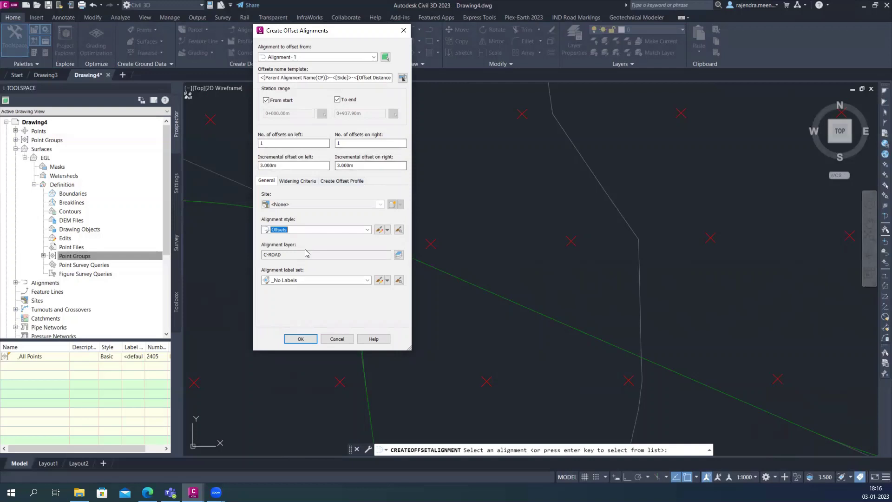
left_click(300, 339)
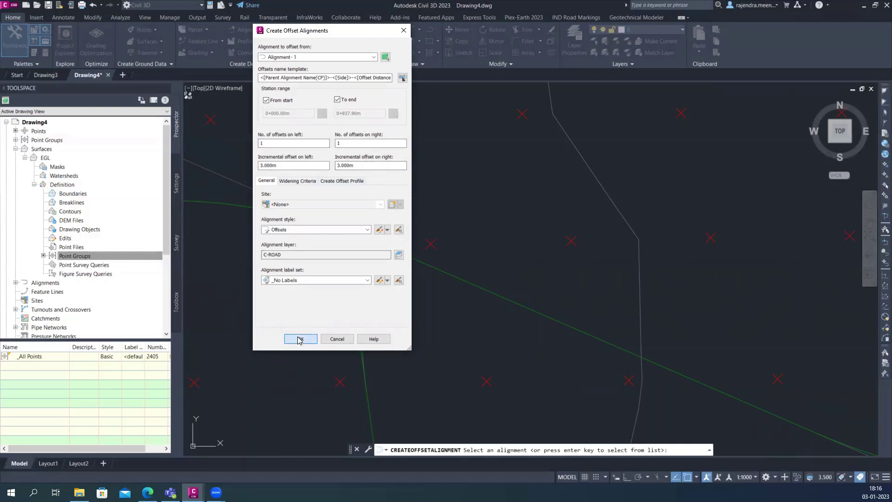
scroll(415, 182, "down", 3)
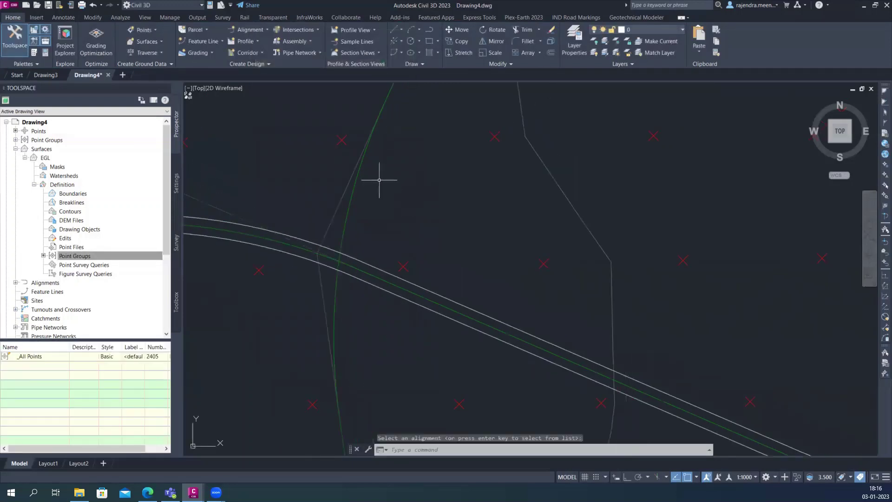
Create 3.000 m left and right offset alignments for Alignment - 2
left_click(250, 29)
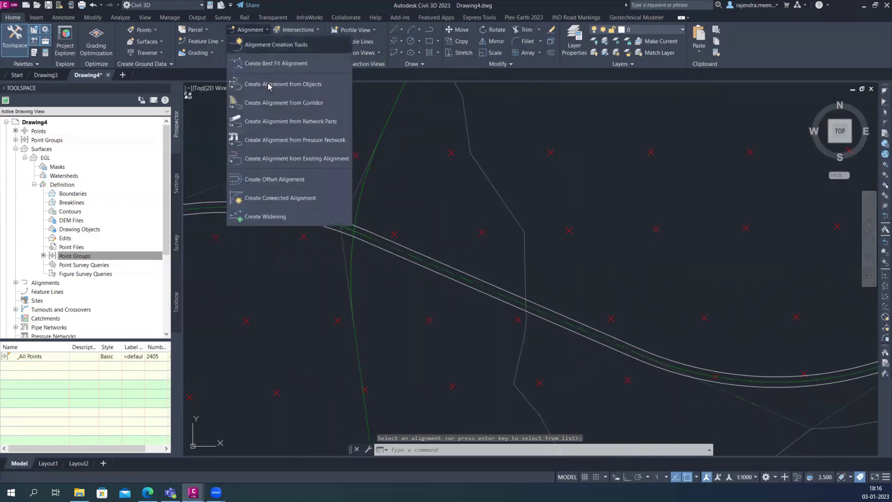
left_click(275, 179)
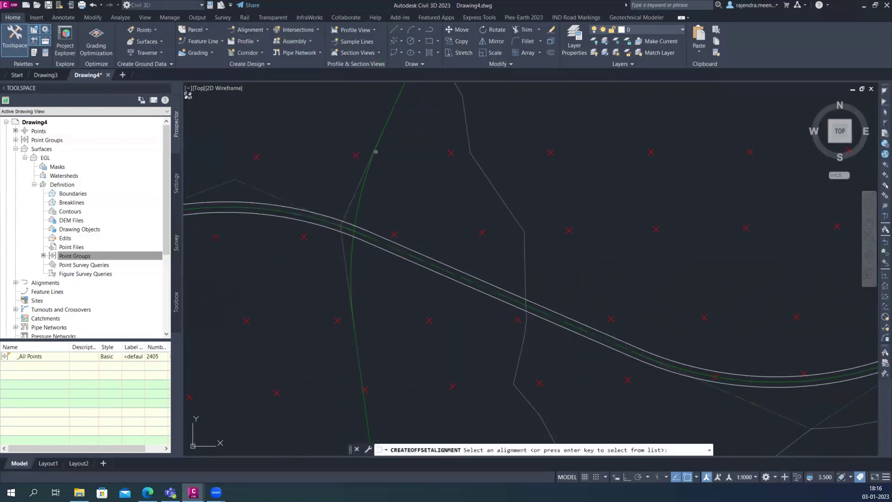
left_click(376, 151)
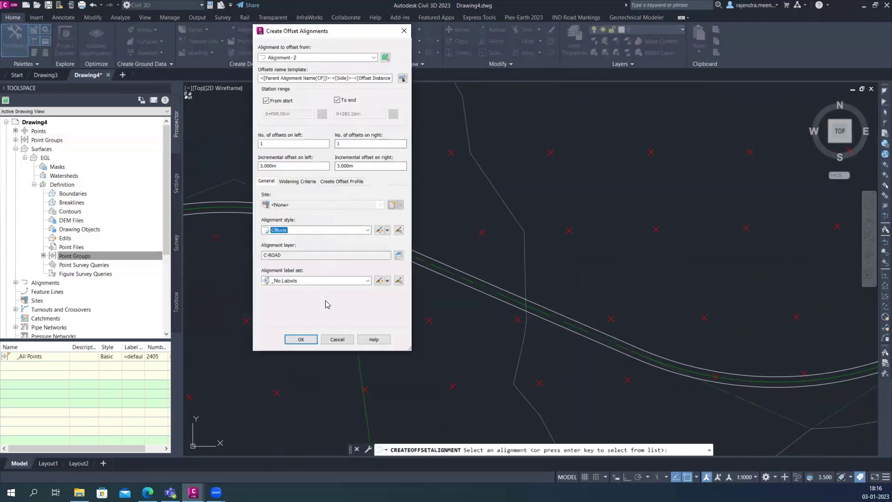
left_click(301, 339)
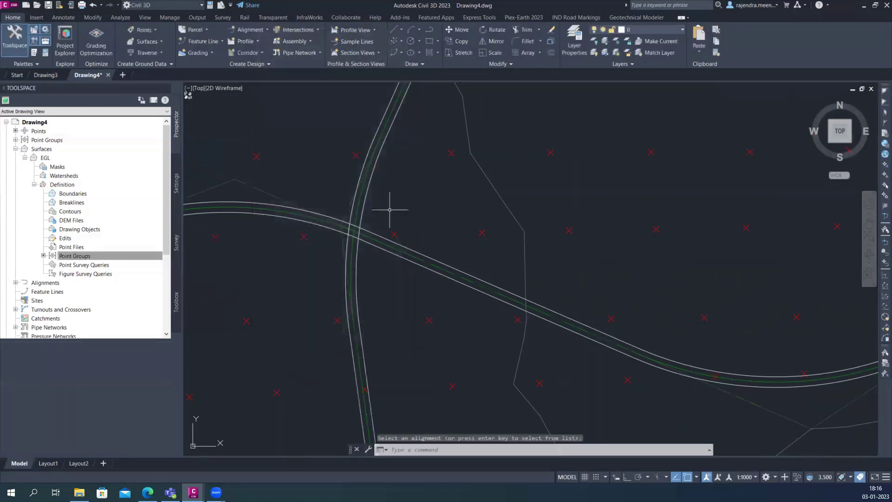
key("Escape")
scroll(342, 204, "down", 1)
scroll(345, 173, "down", 2)
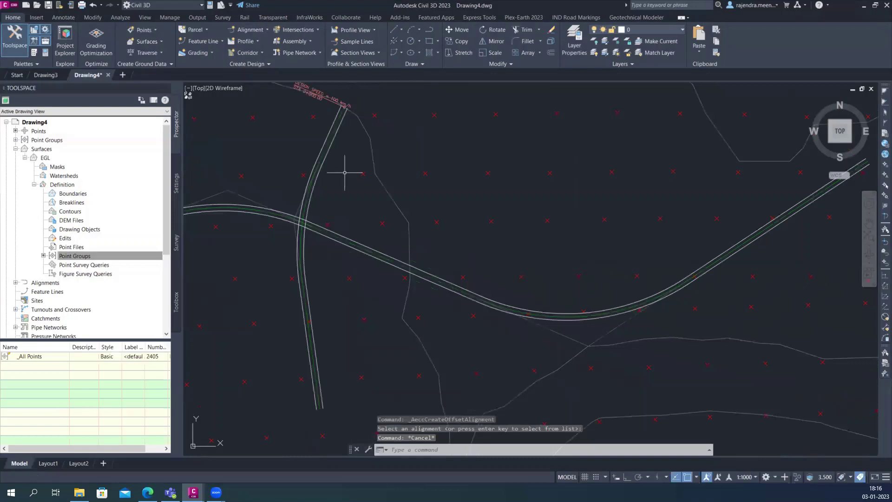
Start a connected alignment between the two offset alignments, placing it near the road crossing
scroll(325, 232, "up", 4)
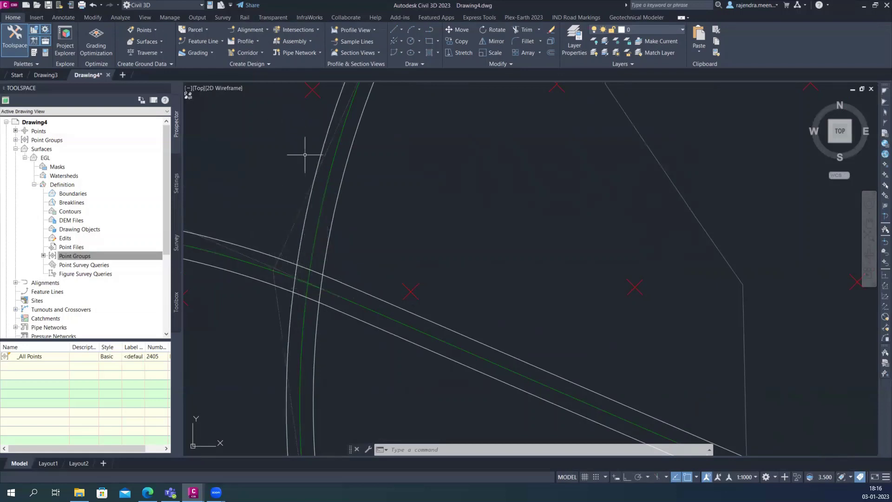
left_click(267, 31)
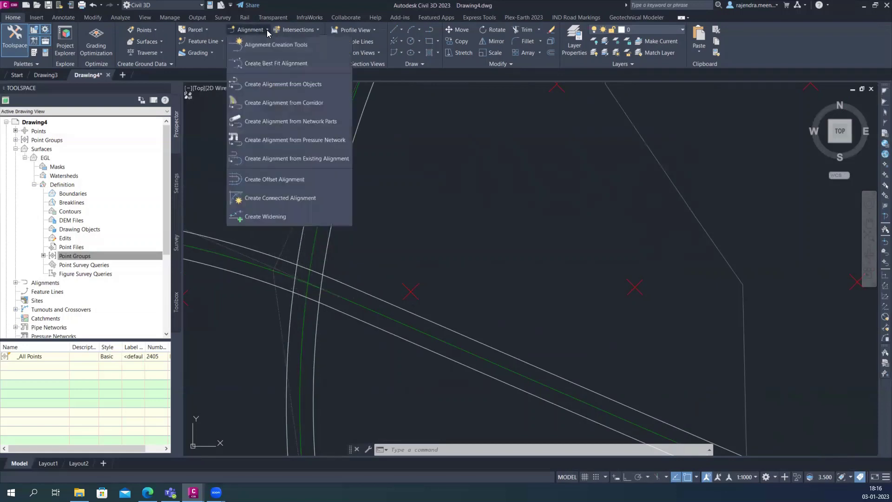
left_click(264, 198)
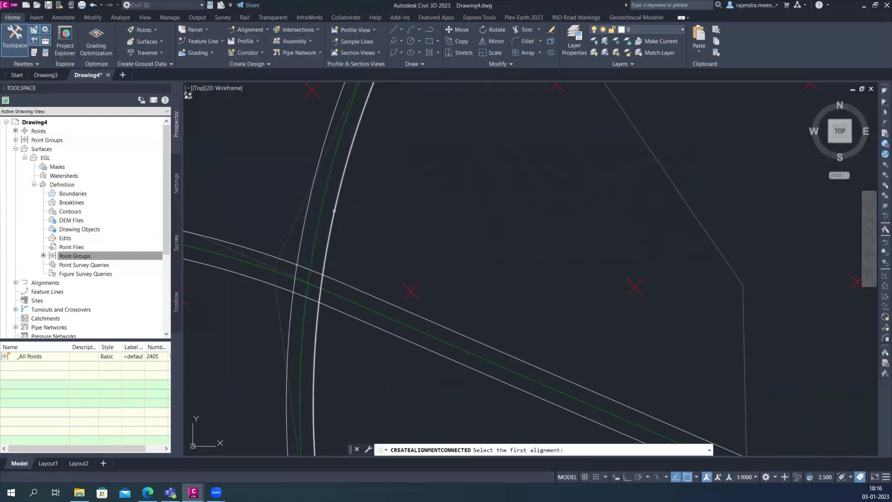
left_click(333, 211)
left_click(347, 278)
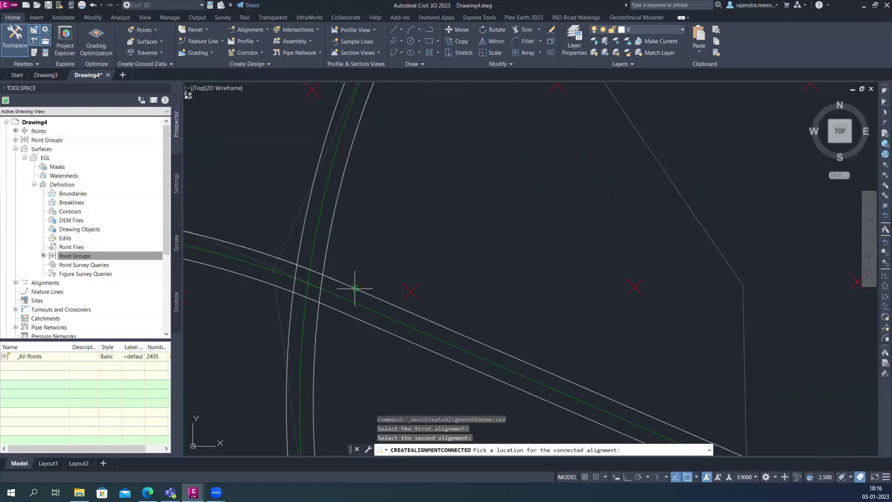
left_click(378, 235)
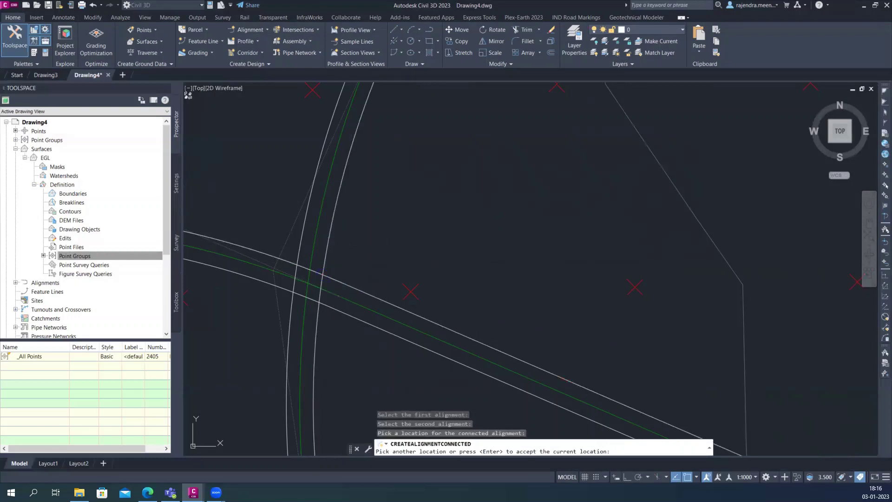
Accept the connection location and set the curve group type to Spiral-Curve-Spiral
key("Return")
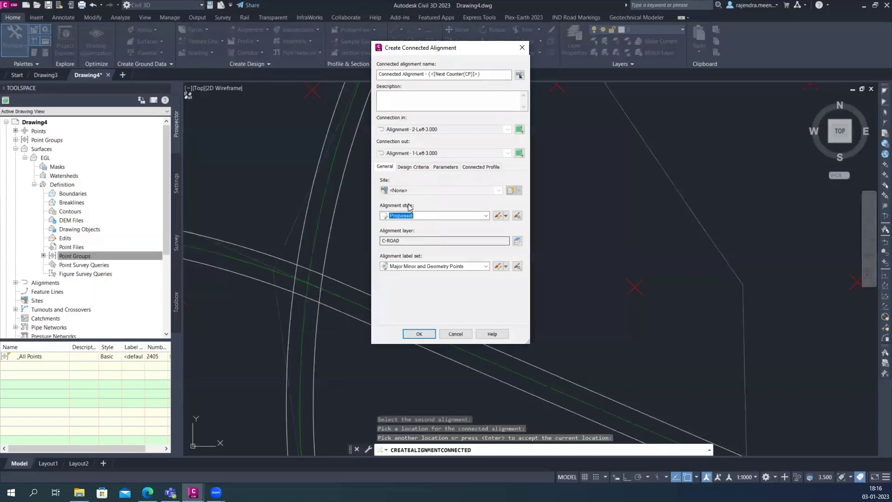
left_click(413, 166)
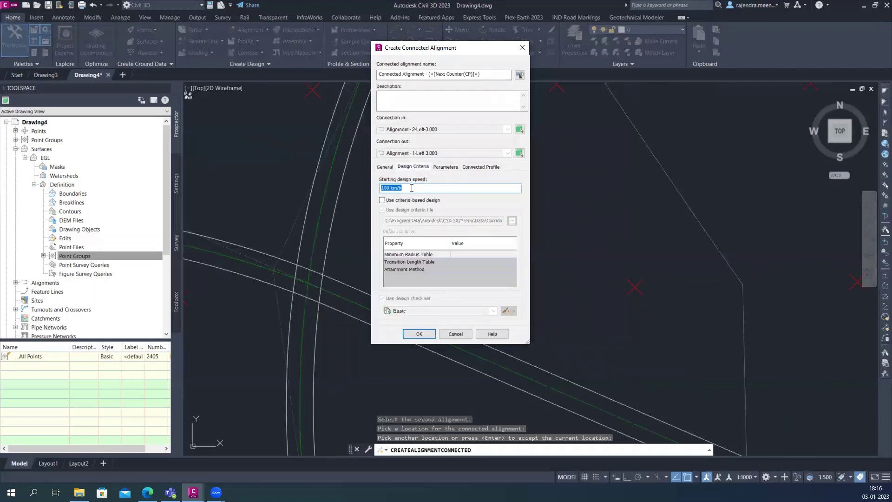
left_click(447, 167)
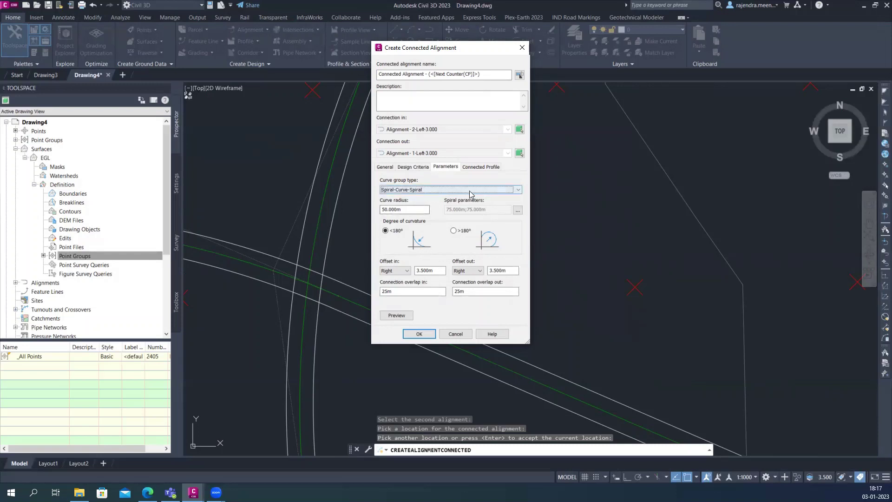
left_click(518, 190)
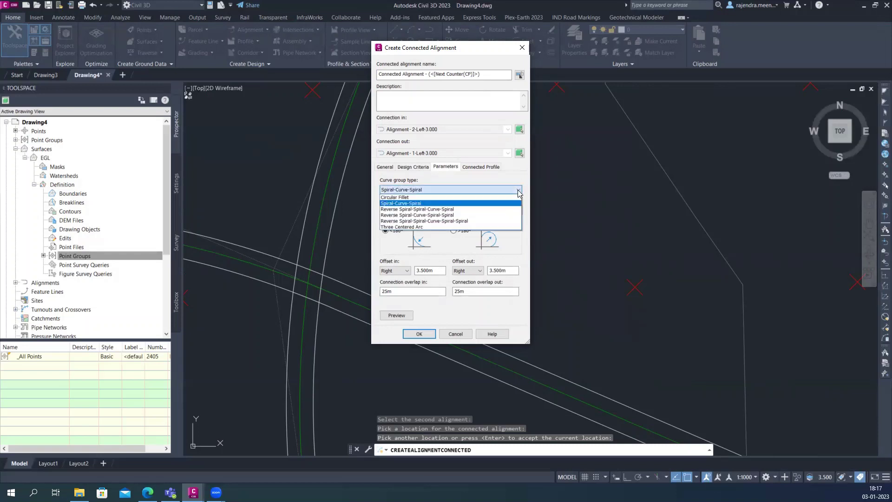
left_click(405, 204)
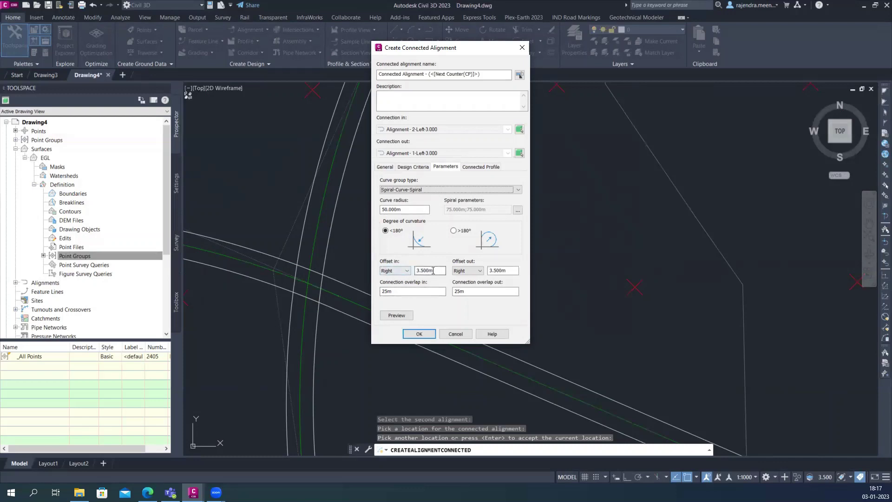
Set Offset in and Offset out to 0 and preview the link, which reports no solution
left_click(433, 271)
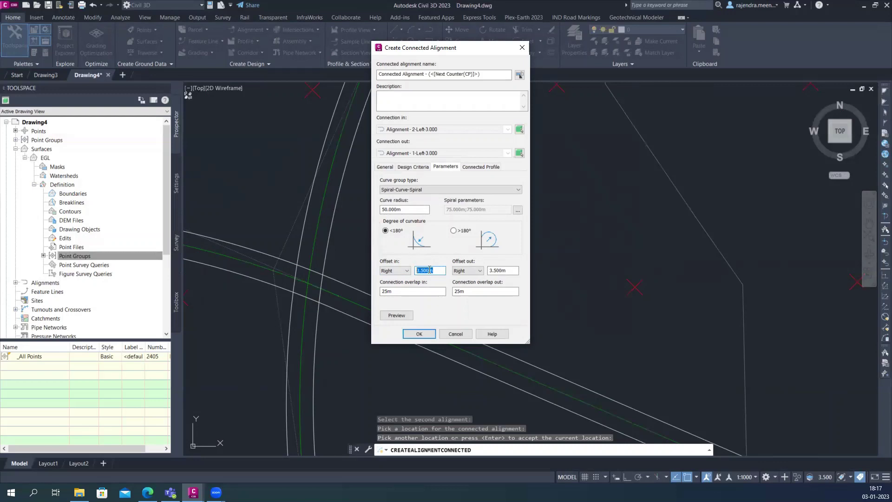
type("0")
double_click(501, 271)
type("0")
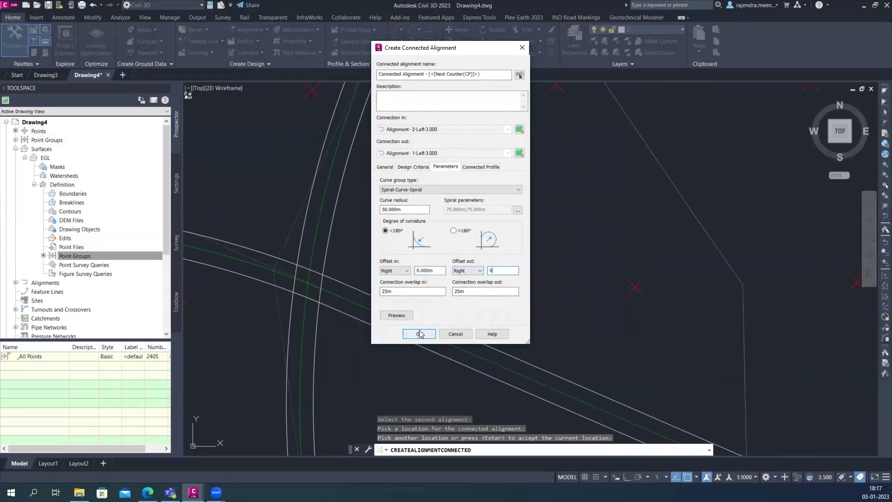
left_click(397, 315)
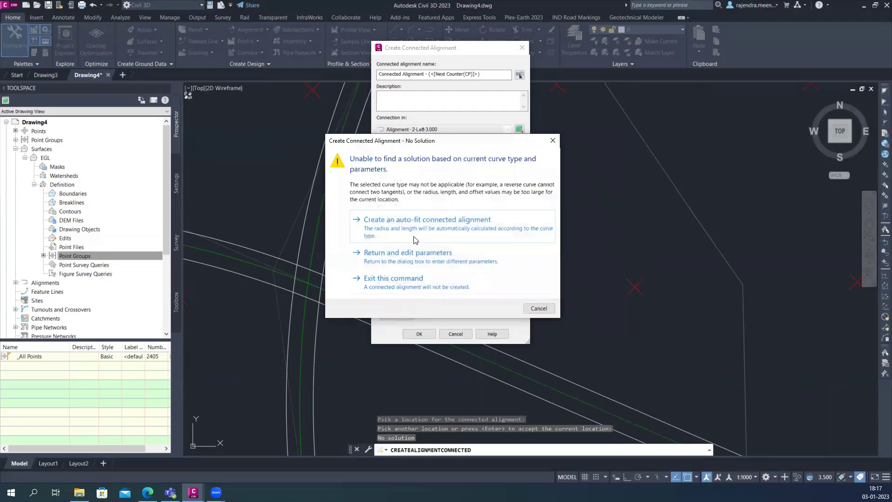
Try curve radii of 20 m and 25 m, dismissing the auto-fit failure warning each time
left_click(415, 233)
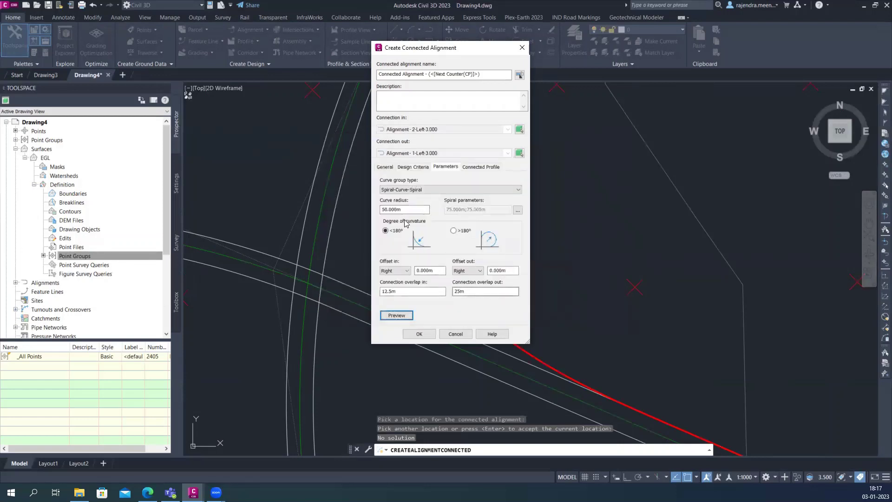
double_click(408, 210)
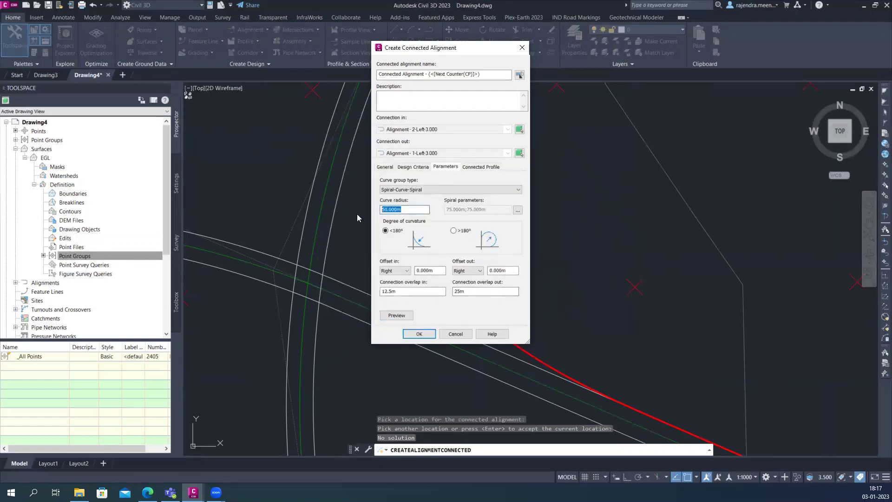
type("20")
left_click(399, 316)
left_click(423, 272)
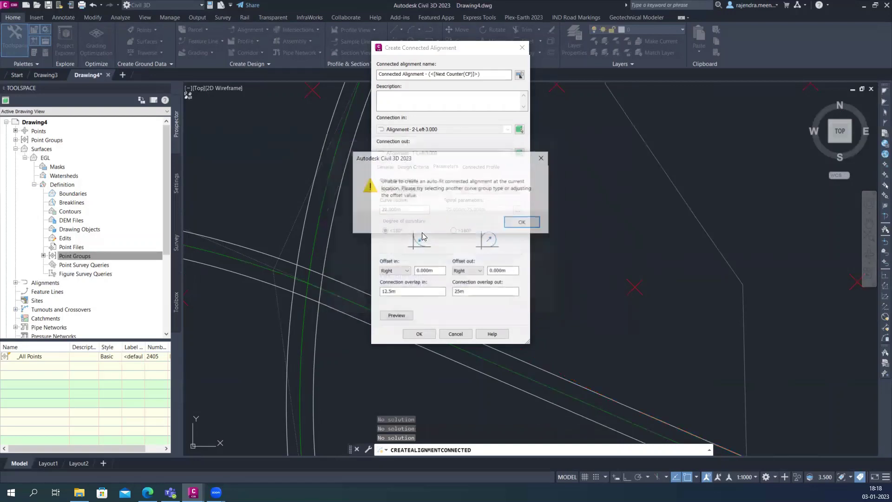
left_click(523, 222)
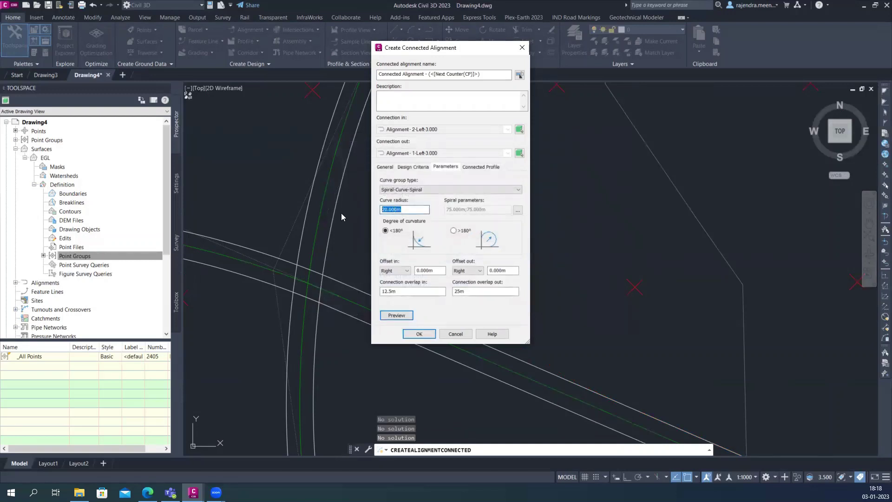
type("25")
left_click(385, 311)
left_click(420, 233)
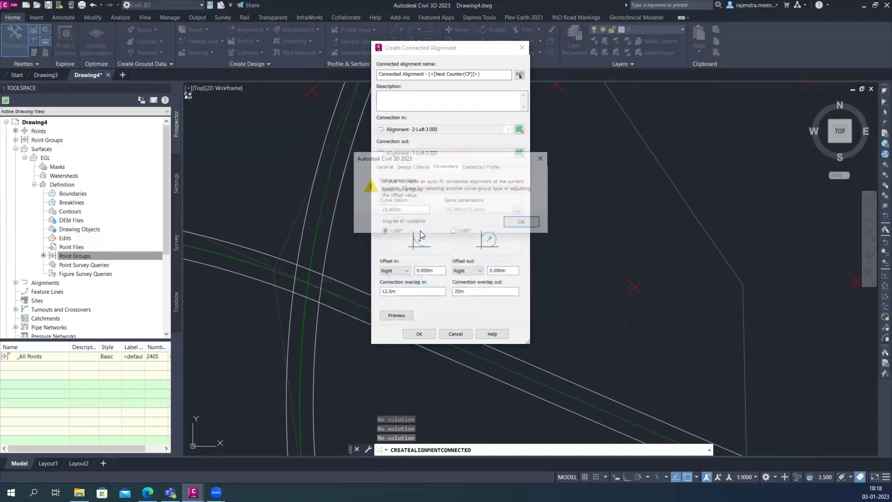
left_click(521, 222)
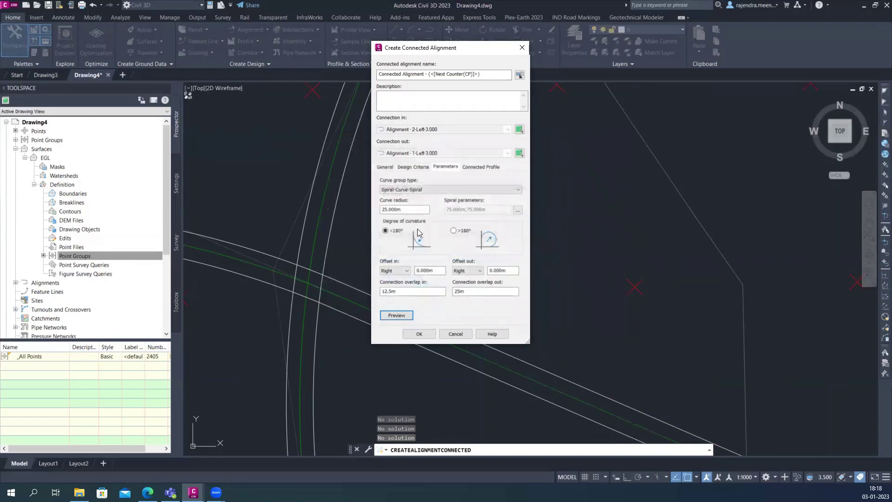
Set 10 m connection overlaps, then a 50 m curve radius, and preview the link
left_click_drag(428, 209, 372, 206)
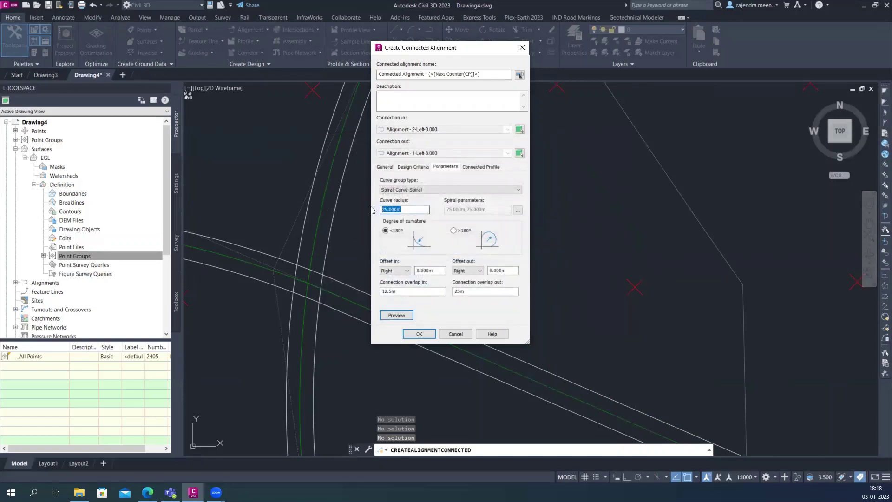
type("40")
left_click(429, 290)
left_click_drag(472, 290, 362, 292)
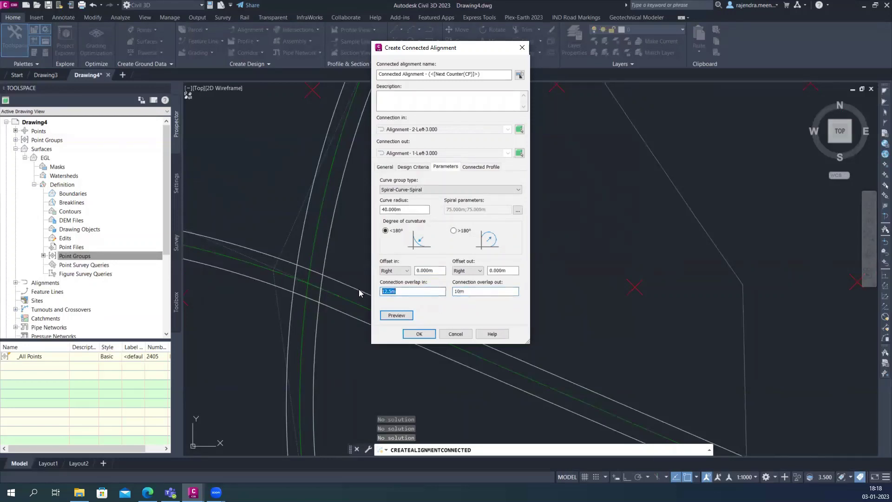
type("10")
left_click(396, 315)
left_click(423, 235)
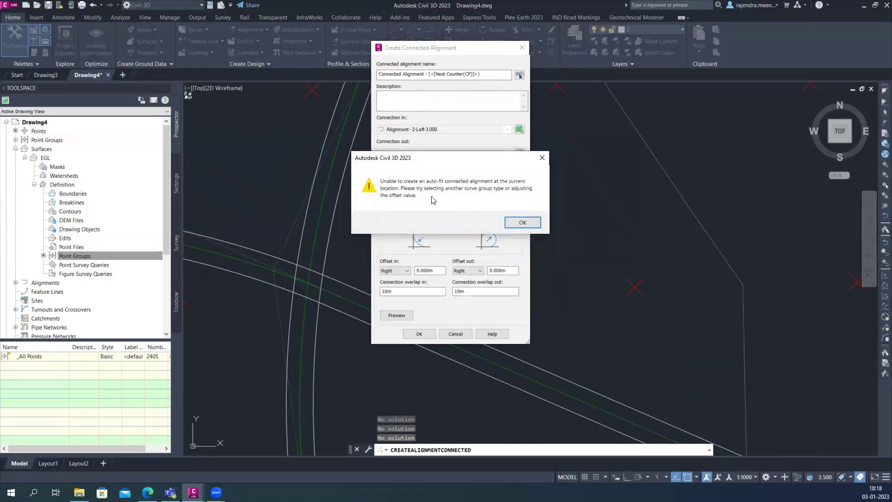
left_click(519, 223)
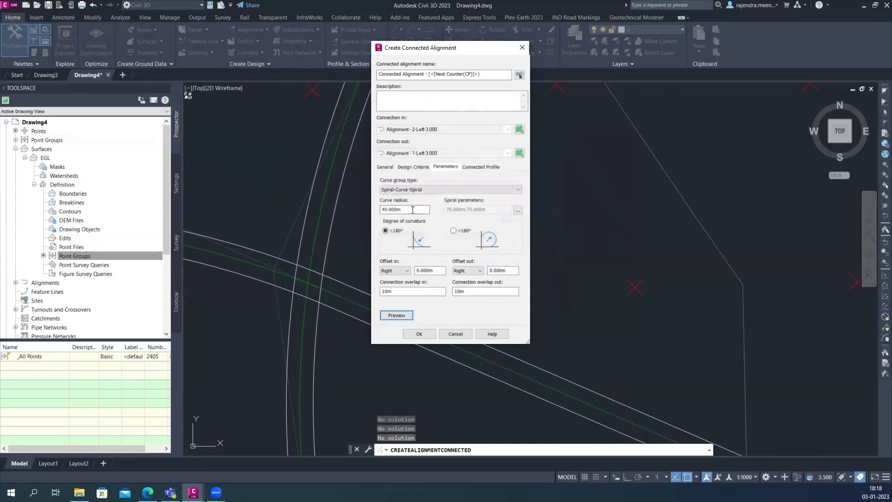
type("50")
left_click(397, 315)
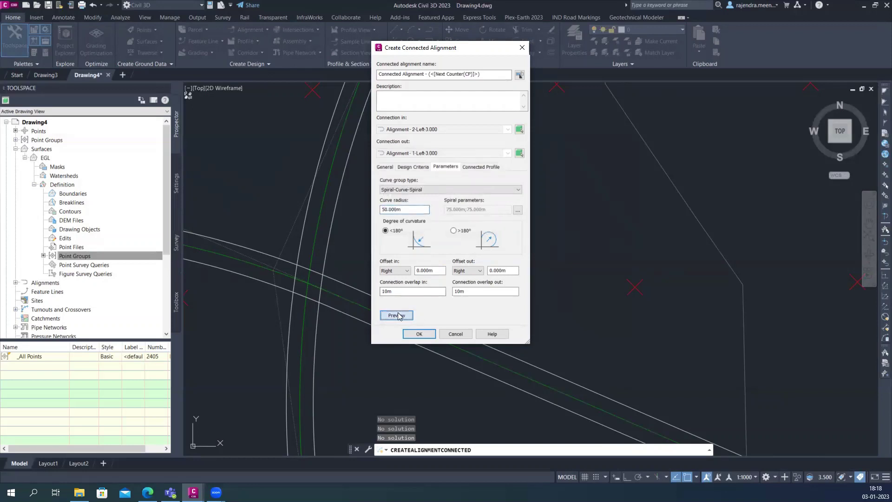
Create the spiral-curve-spiral connected alignment, then select it and try a grip before cancelling
left_click(421, 333)
scroll(454, 258, "down", 5)
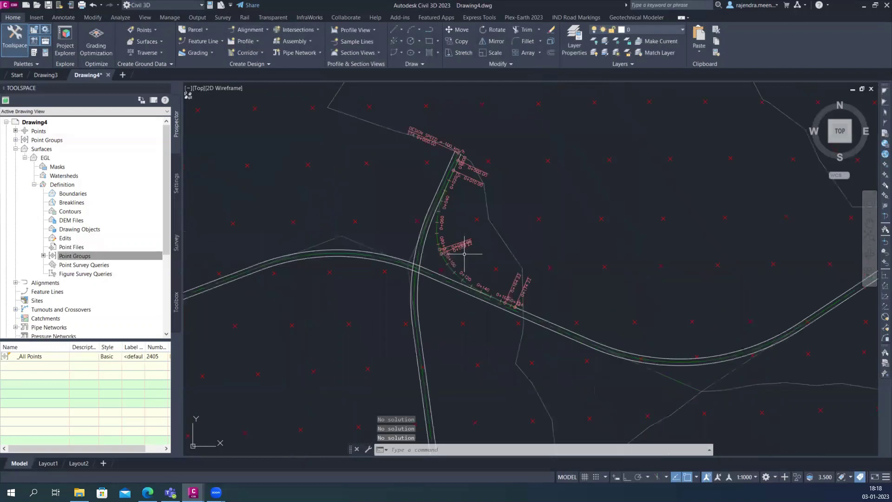
scroll(459, 253, "up", 6)
key("Escape")
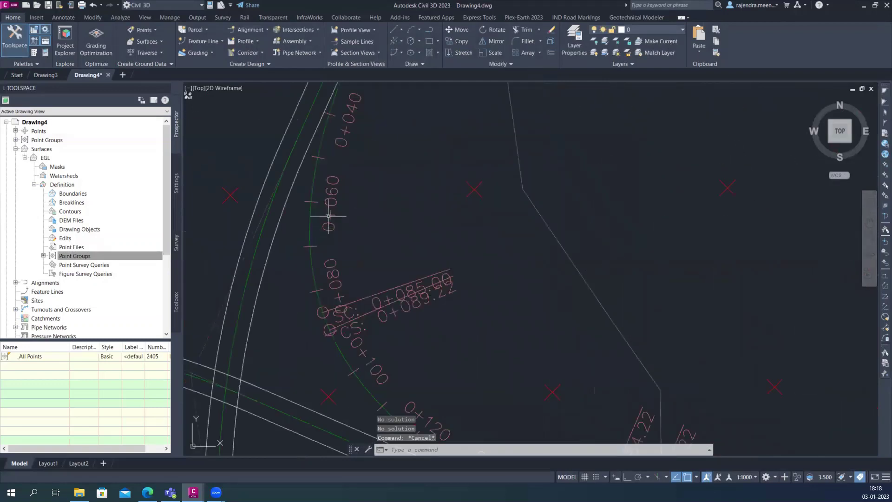
left_click(320, 310)
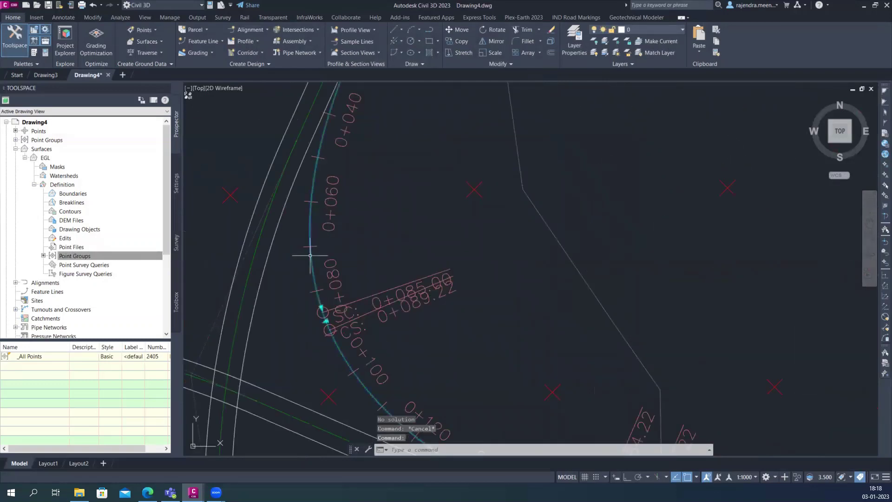
left_click(326, 319)
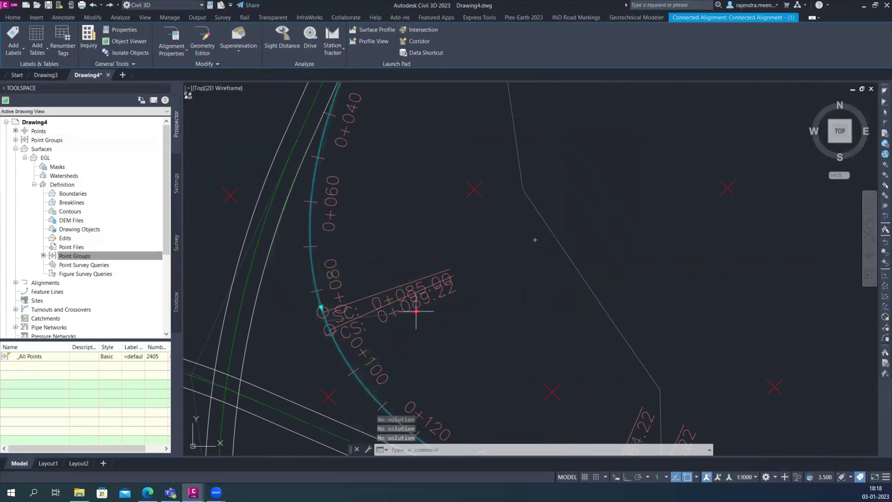
key("Escape")
Inspect the 0+000 to 0+174 link, then shift the view toward the roads' western crossing
mouse_move(346, 188)
middle_mouse_down()
mouse_move(352, 264)
mouse_move(363, 231)
middle_mouse_up()
scroll(358, 251, "down", 4)
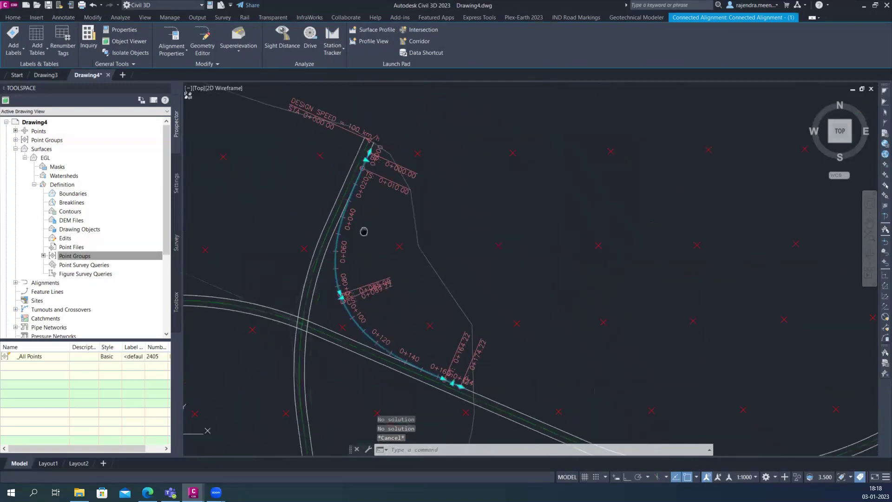
key("Escape")
scroll(353, 270, "down", 6)
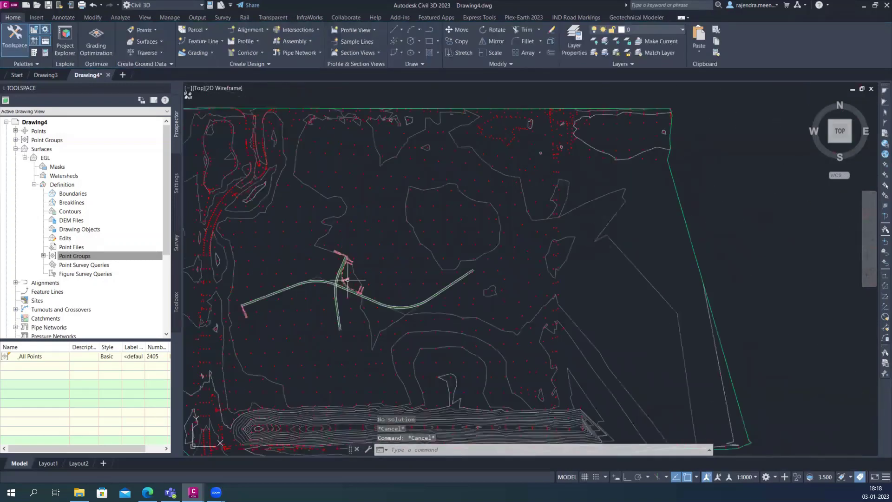
scroll(347, 280, "up", 5)
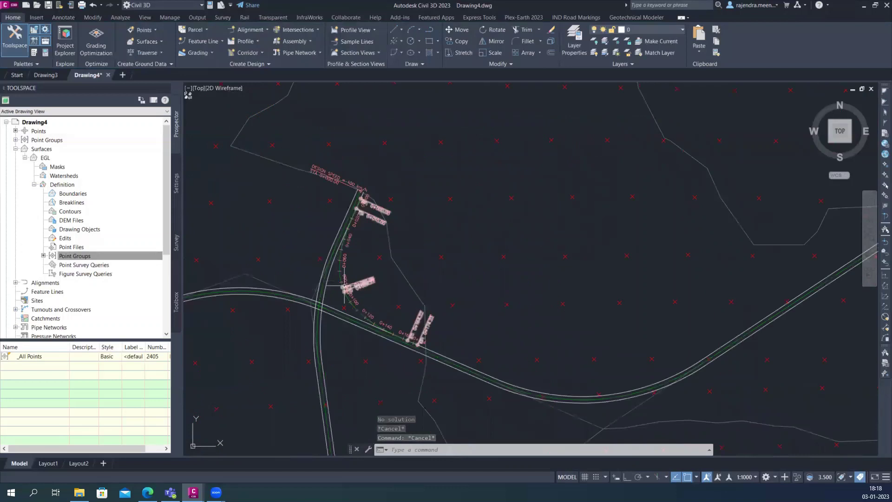
left_click(343, 284)
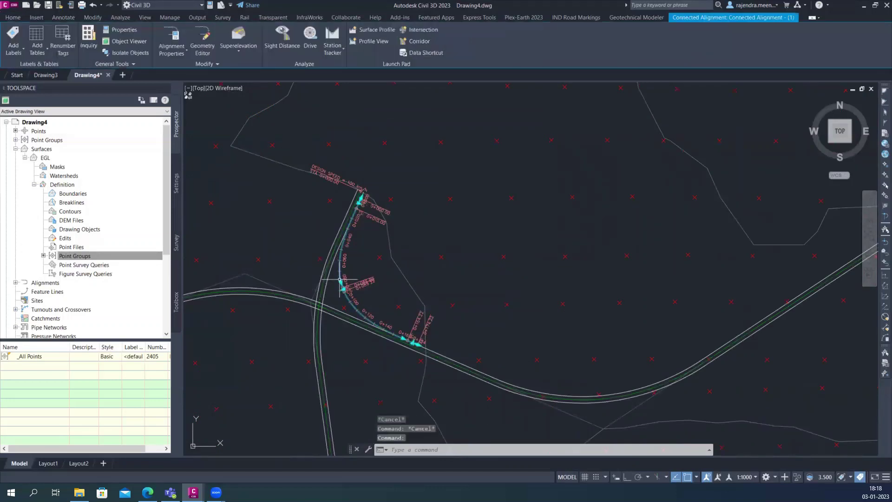
key("Escape")
middle_click_drag(327, 331, 315, 284)
scroll(320, 271, "up", 3)
scroll(300, 176, "down", 3)
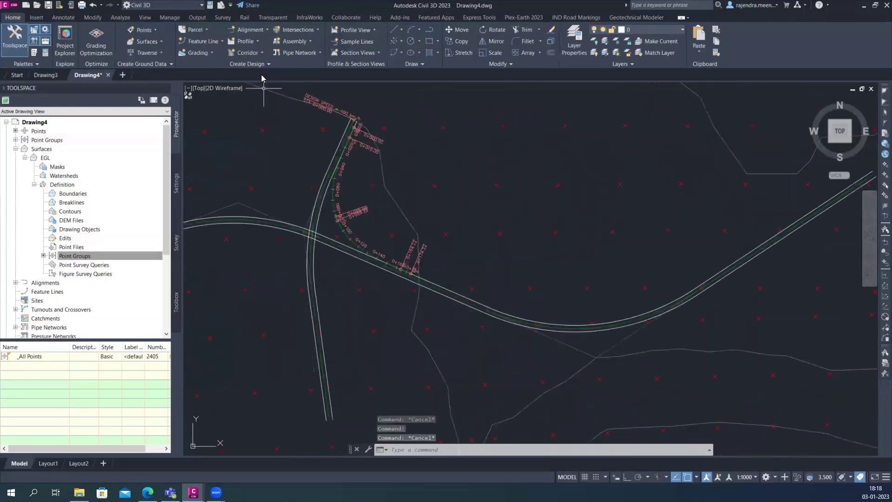
Start another connected alignment between both road alignments, located at the western crossing
left_click(250, 30)
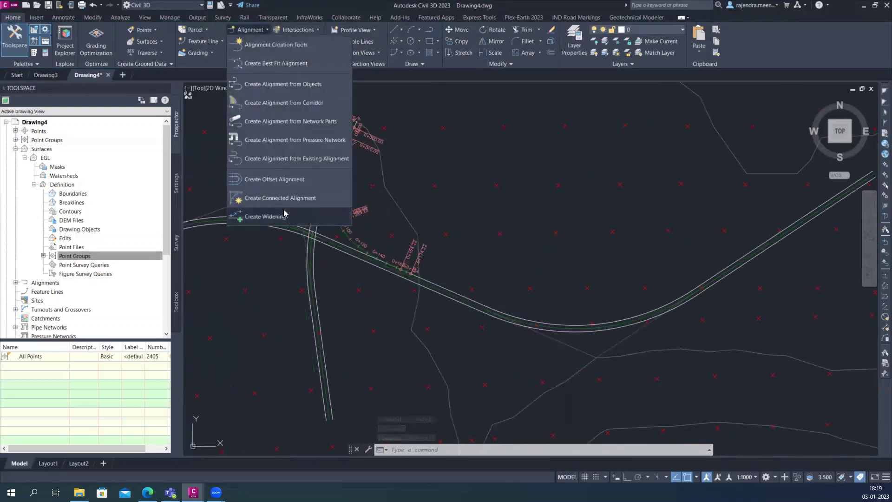
left_click(280, 197)
scroll(326, 251, "up", 2)
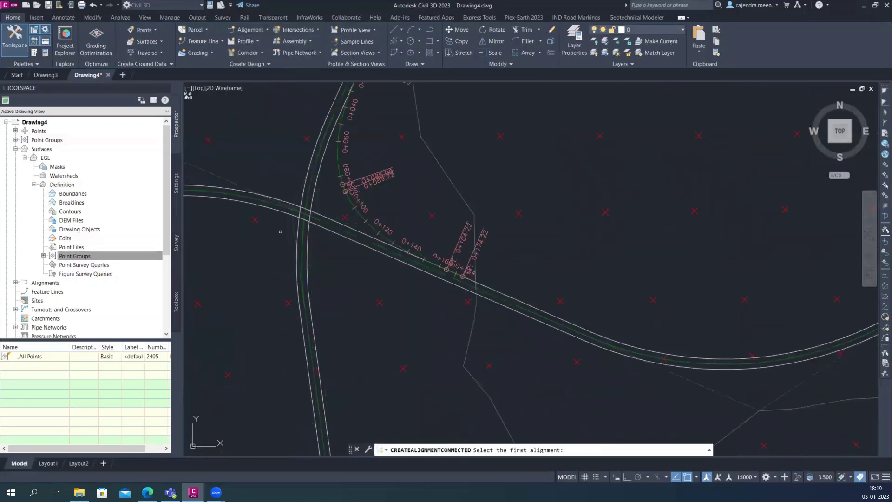
left_click(265, 206)
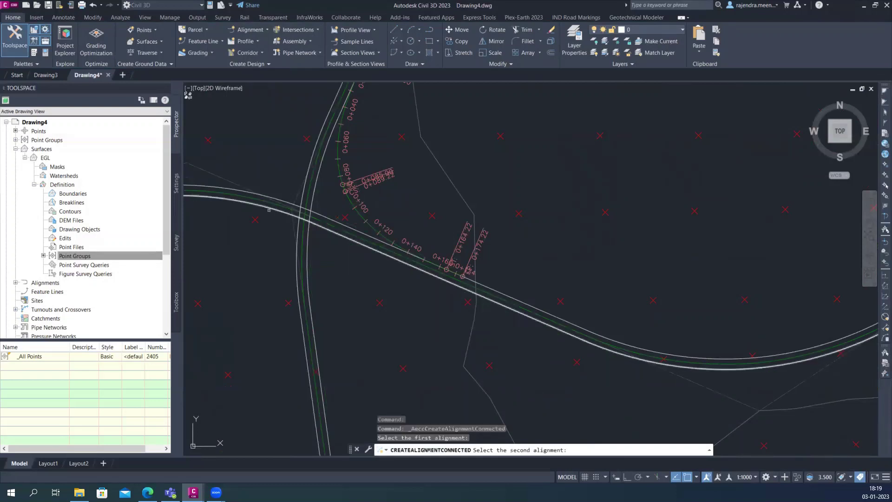
left_click(296, 253)
left_click(256, 249)
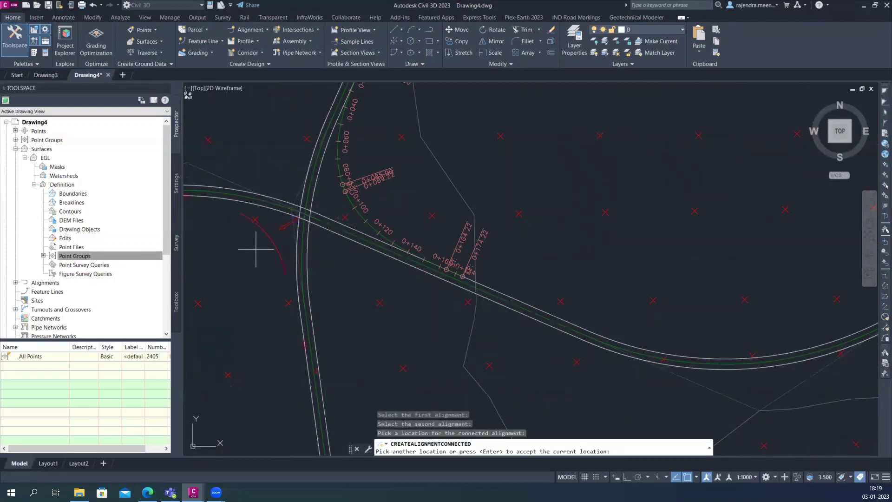
key("Return")
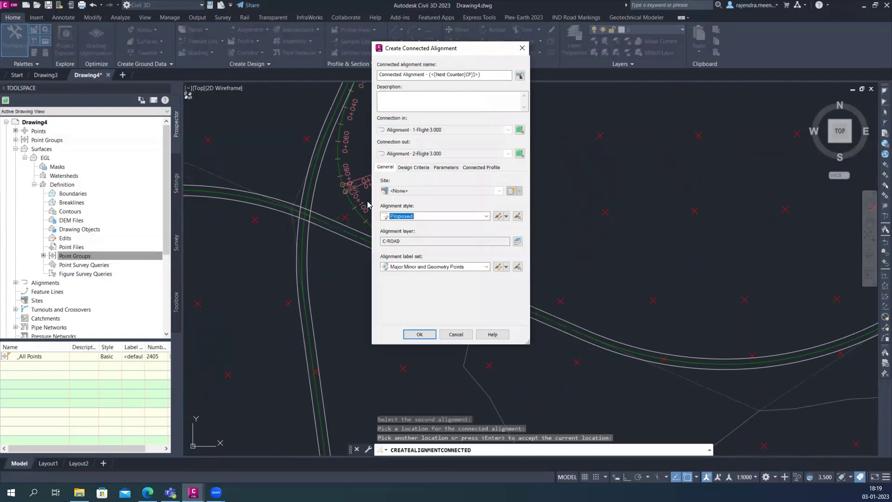
Set the link's curve to a Circular Fillet with 20 m radius and preview it
left_click(449, 170)
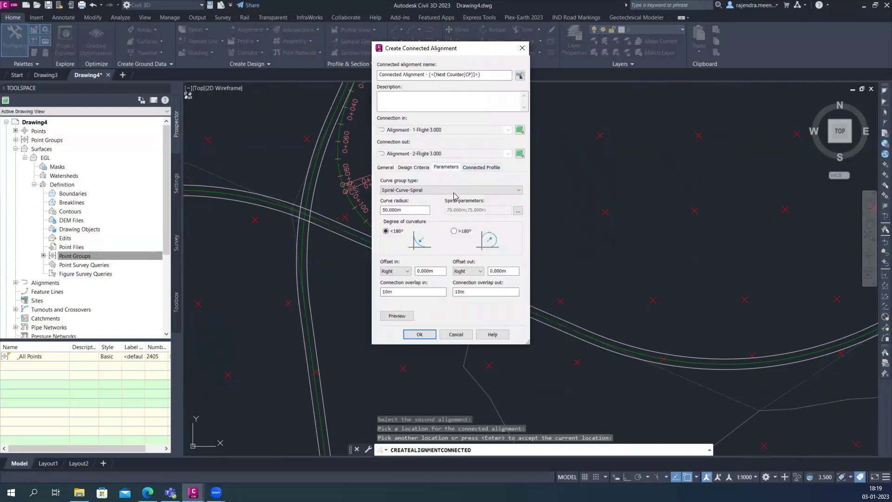
left_click(450, 191)
left_click(429, 198)
left_click_drag(422, 211, 361, 219)
type("2")
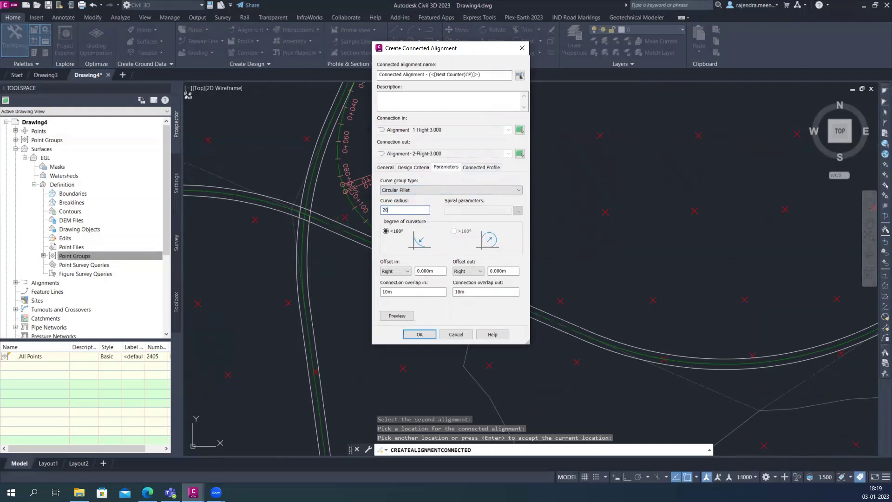
type("0")
left_click(397, 316)
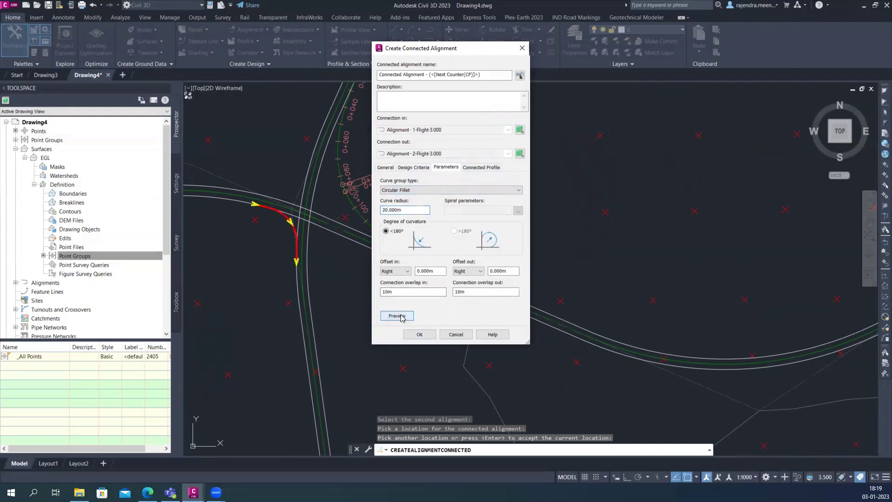
Create the circular-fillet link and pan to check its 0+000.00 to 0+046.88 station labels
left_click(419, 335)
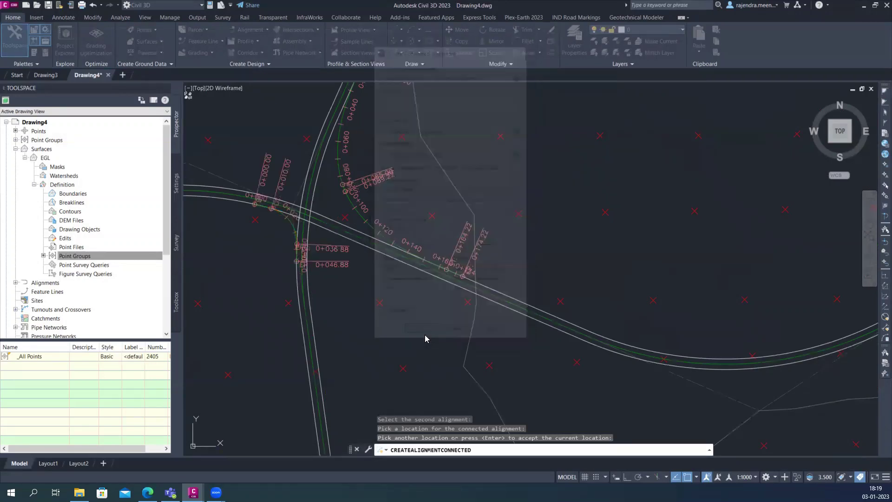
scroll(273, 220, "up", 3)
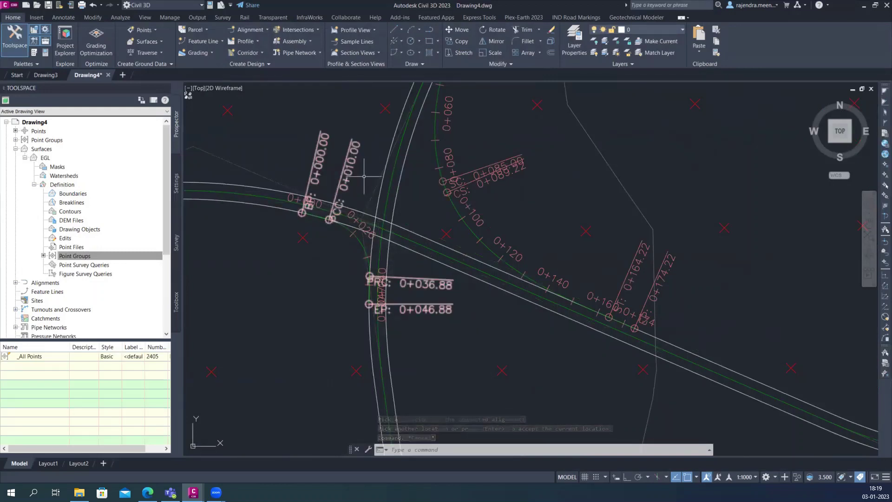
middle_click_drag(364, 237, 392, 263)
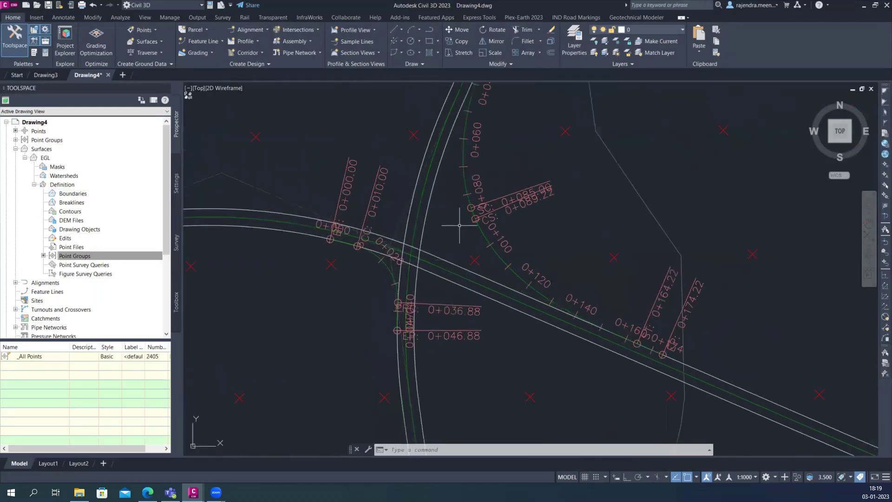
mouse_move(460, 225)
middle_mouse_down()
mouse_move(433, 215)
mouse_move(409, 269)
mouse_move(388, 238)
middle_mouse_up()
scroll(379, 264, "down", 2)
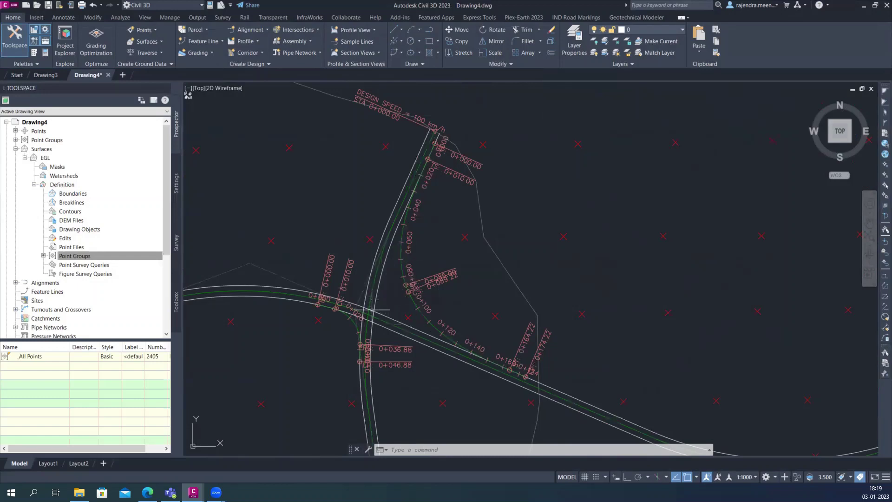
middle_click_drag(386, 293, 418, 300)
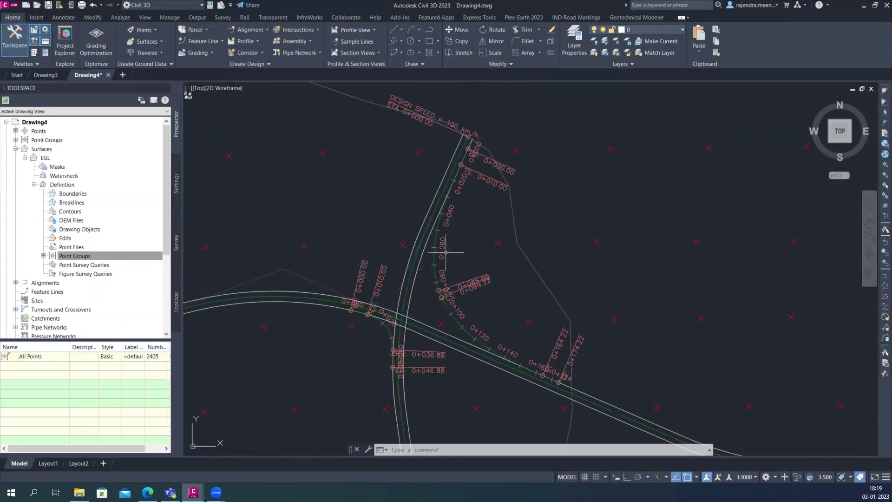